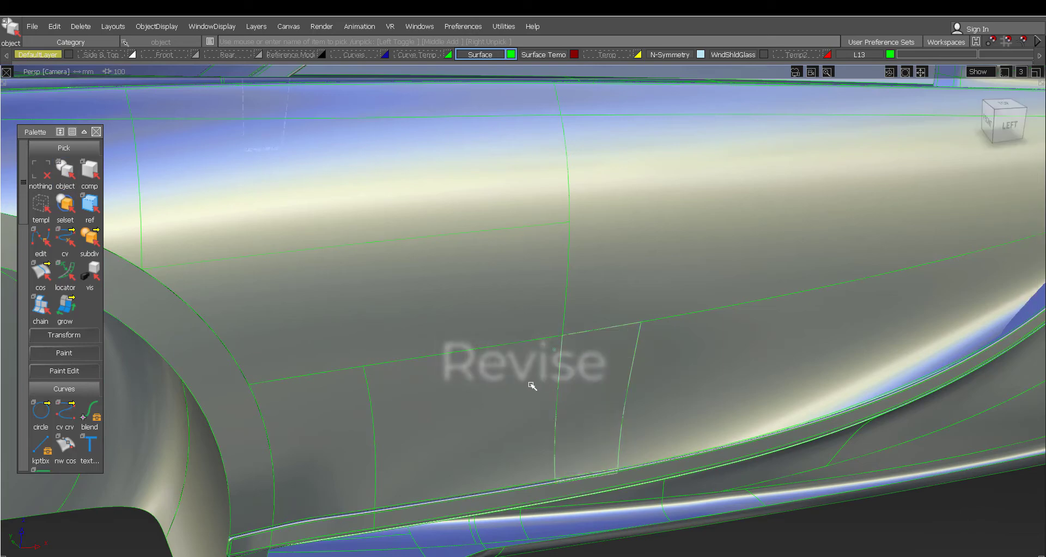
# - Delete the lower door patch, the front fender patches above the wheel arch and the narrow upper strips beside the door
pyautogui.press('Delete')
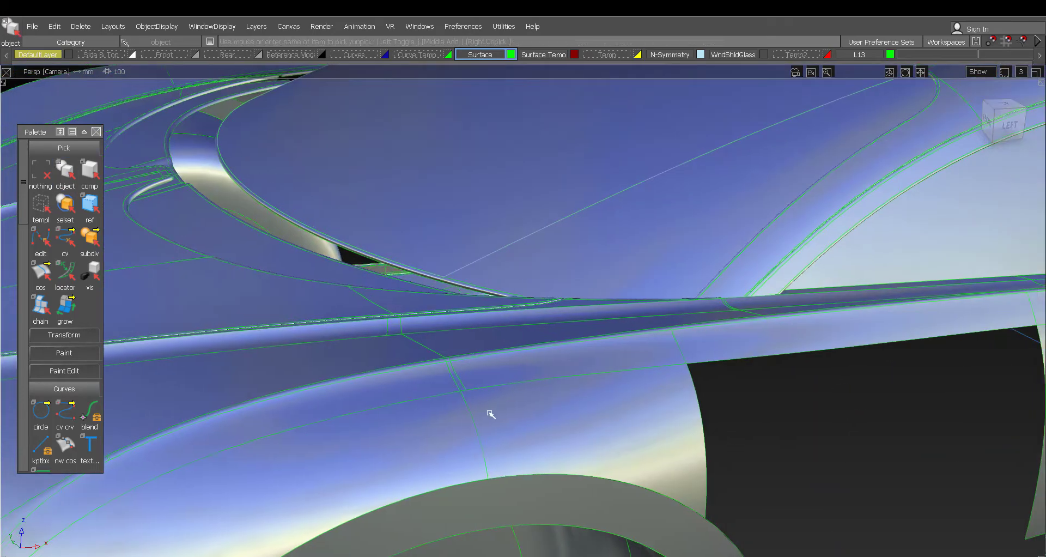
pyautogui.click(499, 377)
pyautogui.press('Delete')
pyautogui.click(458, 378)
pyautogui.press('Delete')
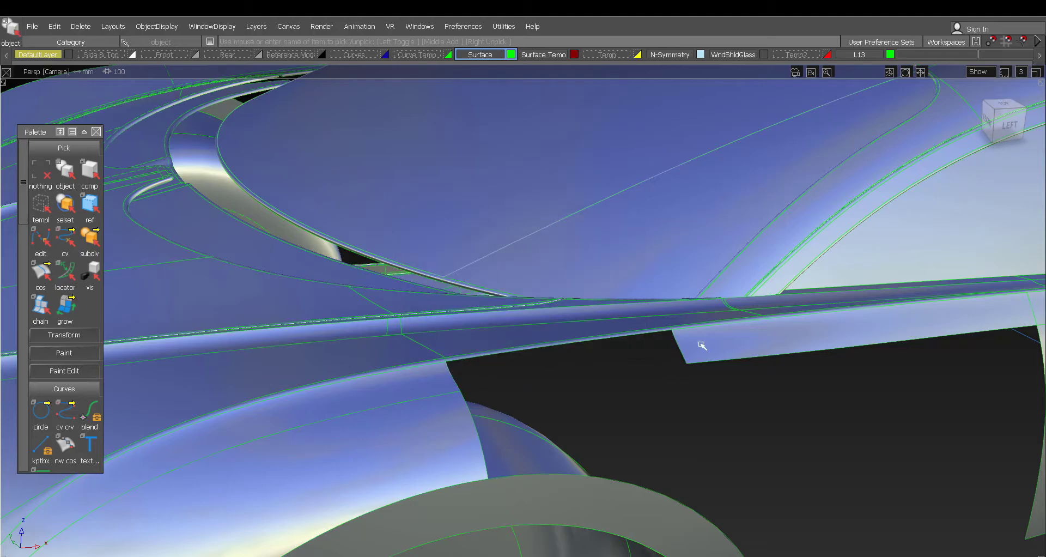
pyautogui.click(699, 344)
pyautogui.press('Delete')
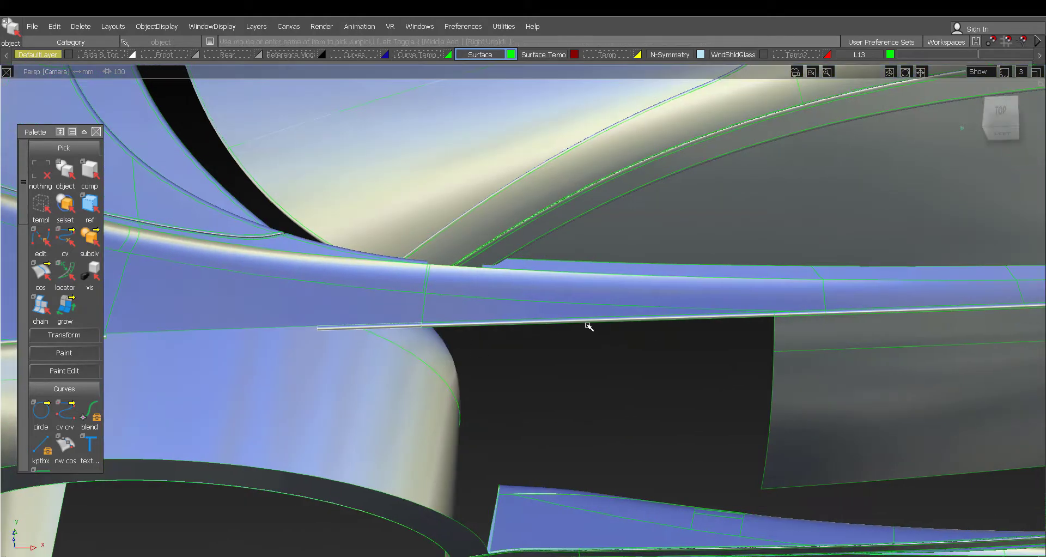
pyautogui.press('Delete')
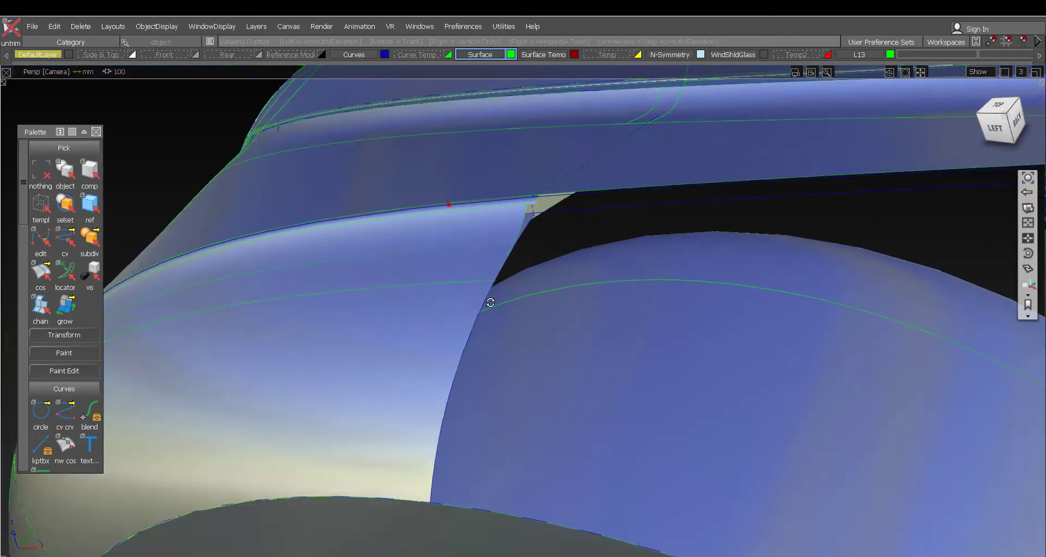
# - Delete the large door side surface and hide the Surface layer to expose the construction curves
pyautogui.keyDown('ctrl'); pyautogui.keyDown('shift'); pyautogui.moveTo(386, 233); pyautogui.dragTo(439, 233); pyautogui.keyUp('shift'); pyautogui.keyUp('ctrl')
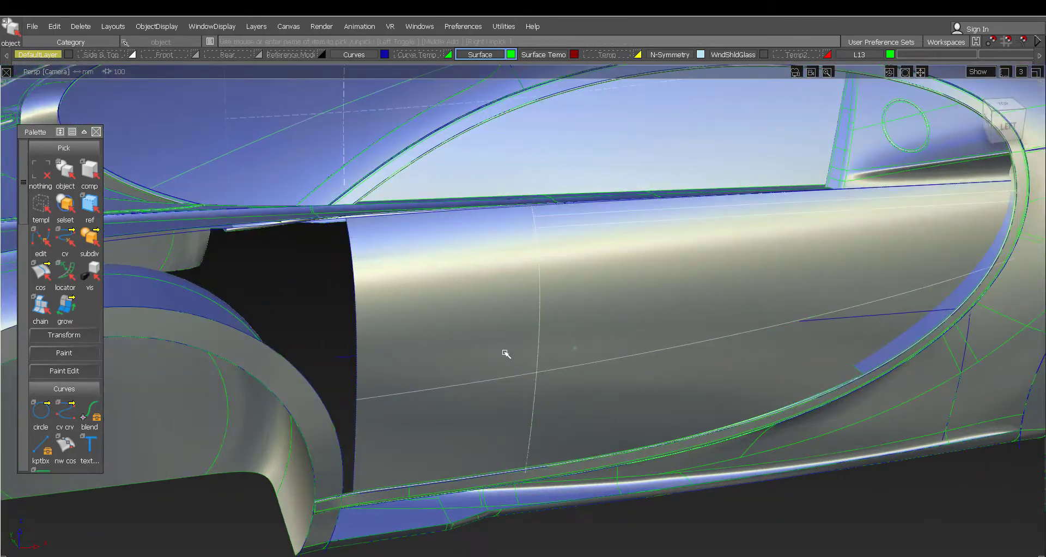
pyautogui.press('Delete')
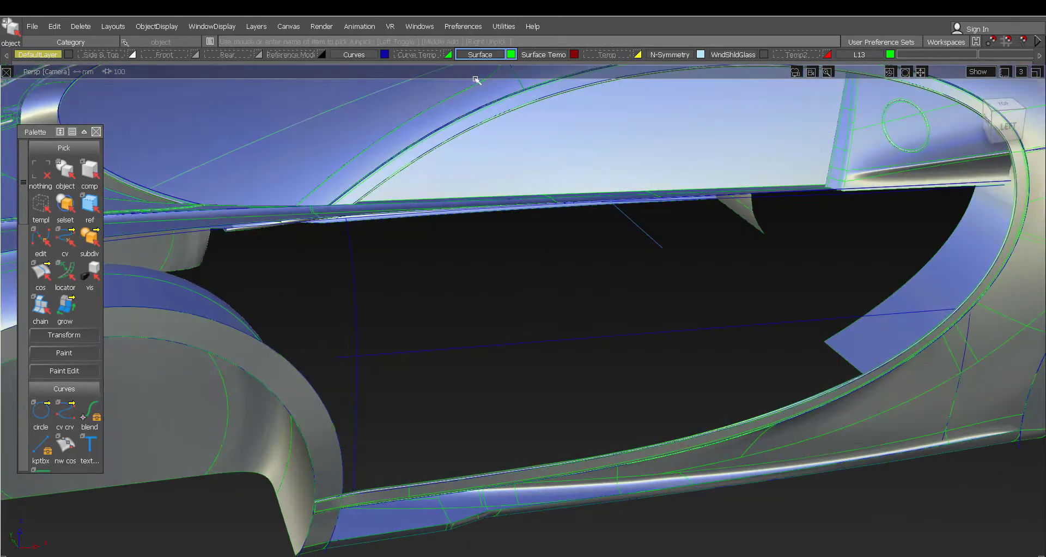
pyautogui.click(511, 56)
pyautogui.keyDown('alt'); pyautogui.keyDown('shift'); pyautogui.moveTo(513, 261); pyautogui.dragTo(514, 323); pyautogui.keyUp('shift'); pyautogui.keyUp('alt')
pyautogui.keyDown('alt'); pyautogui.keyDown('shift'); pyautogui.moveTo(513, 323); pyautogui.dragTo(406, 254, button='right'); pyautogui.keyUp('shift'); pyautogui.keyUp('alt')
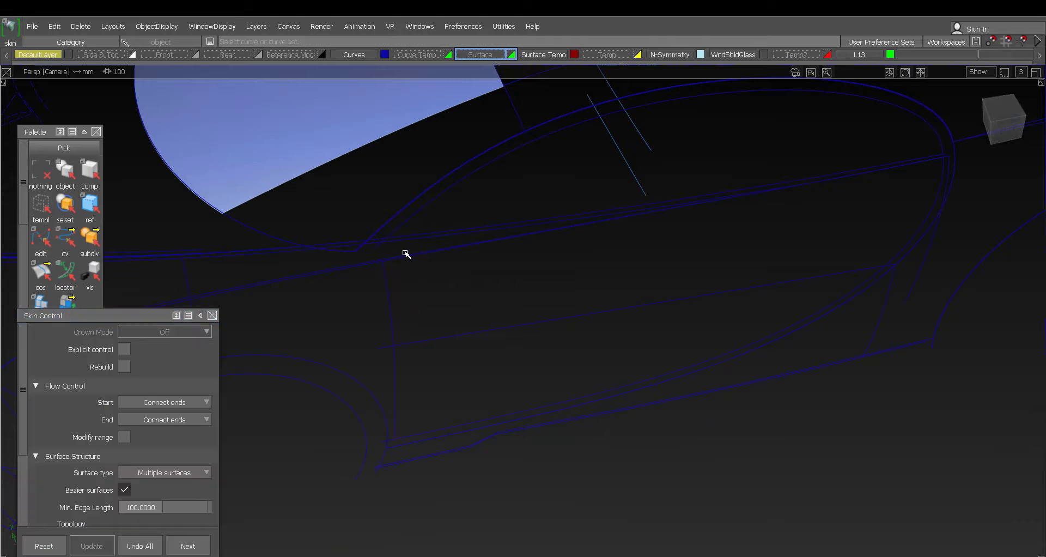
# - Reset the Skin options and display the CVs and hull of the front vertical door curve
pyautogui.click(441, 282)
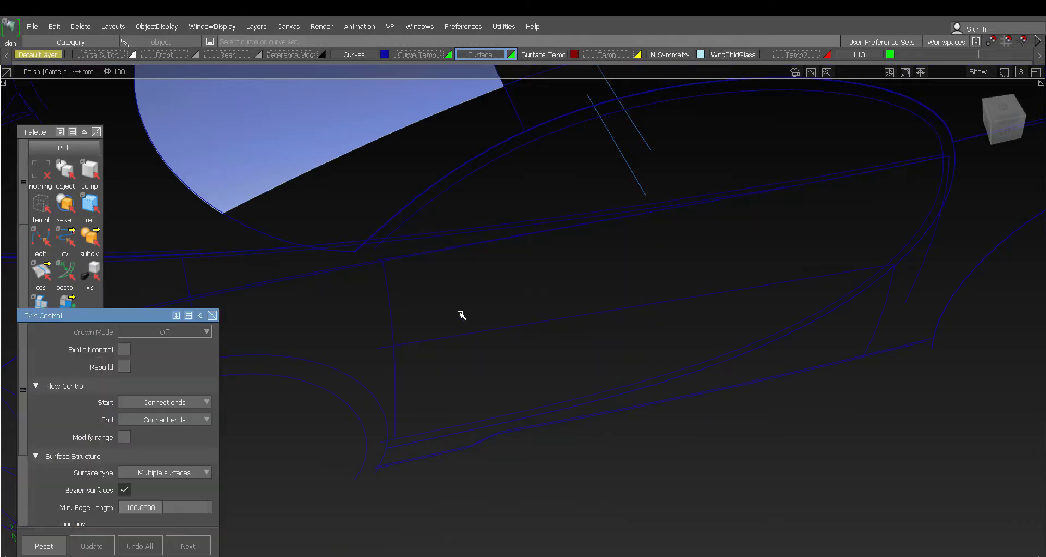
pyautogui.click(211, 315)
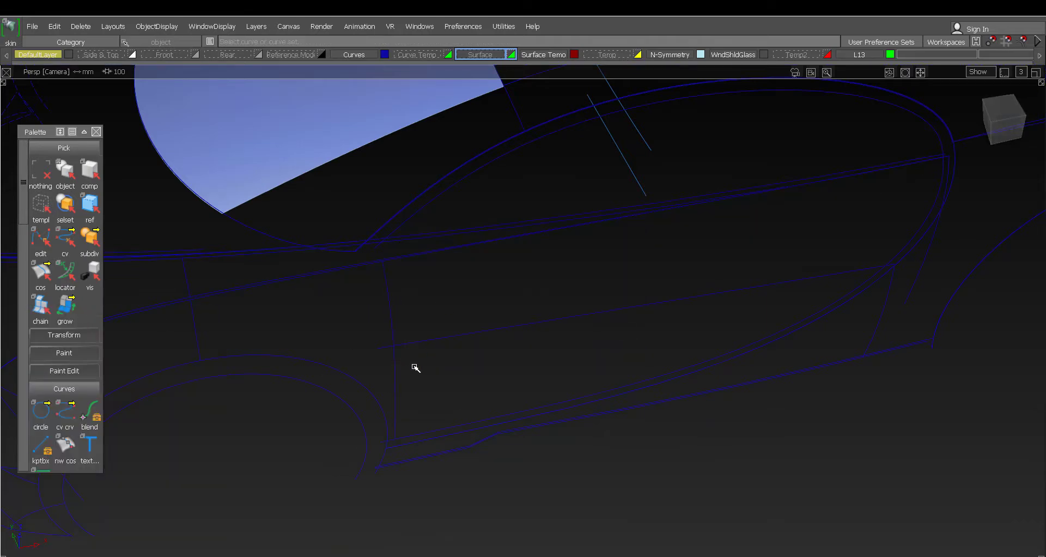
pyautogui.click(399, 396)
pyautogui.keyDown('alt'); pyautogui.keyDown('shift'); pyautogui.moveTo(400, 397); pyautogui.dragTo(422, 402); pyautogui.keyUp('shift'); pyautogui.keyUp('alt')
pyautogui.hotkey('ctrl', '3')
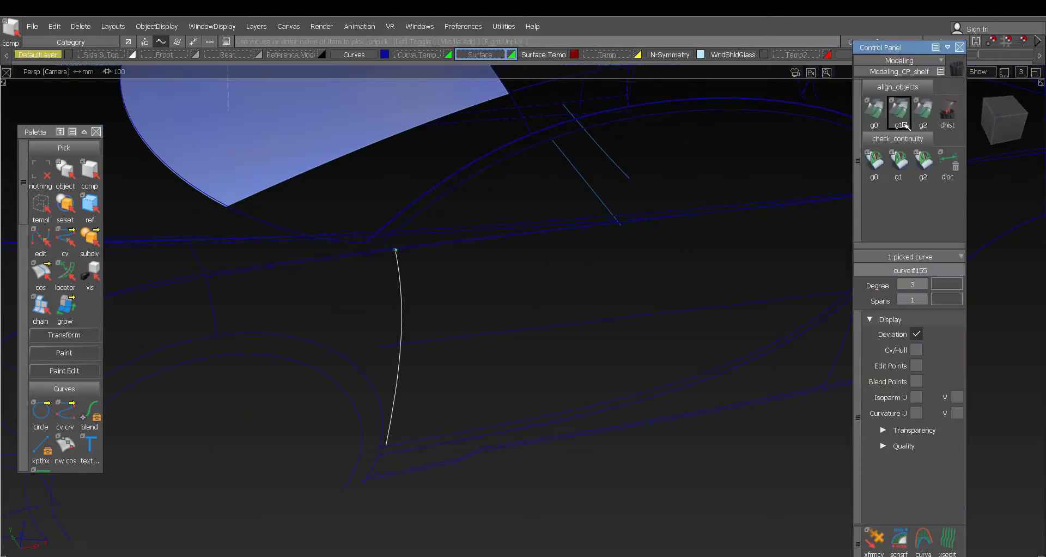
pyautogui.click(922, 350)
# - Draw a straight degree-1 CV curve from the front door curve's lower end to the rear door curve's lower end
pyautogui.keyDown('ctrl'); pyautogui.keyDown('shift'); pyautogui.moveTo(403, 436); pyautogui.dragTo(358, 460); pyautogui.keyUp('shift'); pyautogui.keyUp('ctrl')
pyautogui.click(386, 445)
pyautogui.keyDown('alt'); pyautogui.keyDown('shift'); pyautogui.moveTo(512, 428); pyautogui.dragTo(723, 394); pyautogui.keyUp('shift'); pyautogui.keyUp('alt')
pyautogui.keyDown('alt'); pyautogui.keyDown('shift'); pyautogui.moveTo(723, 394); pyautogui.dragTo(696, 316, button='right'); pyautogui.keyUp('shift'); pyautogui.keyUp('alt')
pyautogui.keyDown('alt'); pyautogui.keyDown('shift'); pyautogui.moveTo(663, 299); pyautogui.dragTo(463, 327, button='middle'); pyautogui.keyUp('shift'); pyautogui.keyUp('alt')
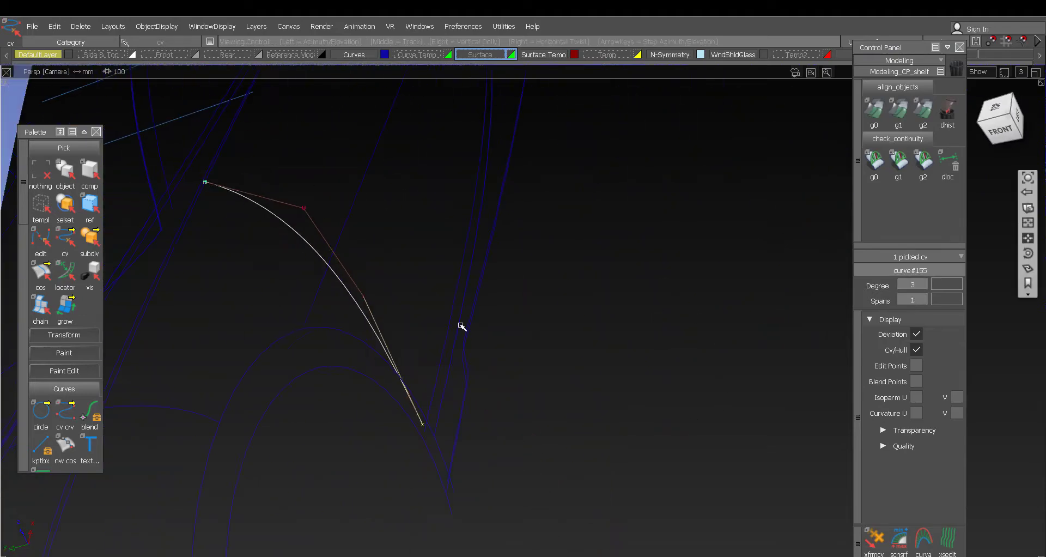
pyautogui.moveTo(462, 326)
pyautogui.keyDown('alt'); pyautogui.keyDown('shift'); pyautogui.mouseDown()
pyautogui.moveTo(602, 346)
pyautogui.moveTo(609, 292)
pyautogui.moveTo(463, 337)
pyautogui.mouseUp(); pyautogui.keyUp('shift'); pyautogui.keyUp('alt')
pyautogui.keyDown('ctrl'); pyautogui.keyDown('shift'); pyautogui.moveTo(463, 338); pyautogui.dragTo(381, 344); pyautogui.keyUp('shift'); pyautogui.keyUp('ctrl')
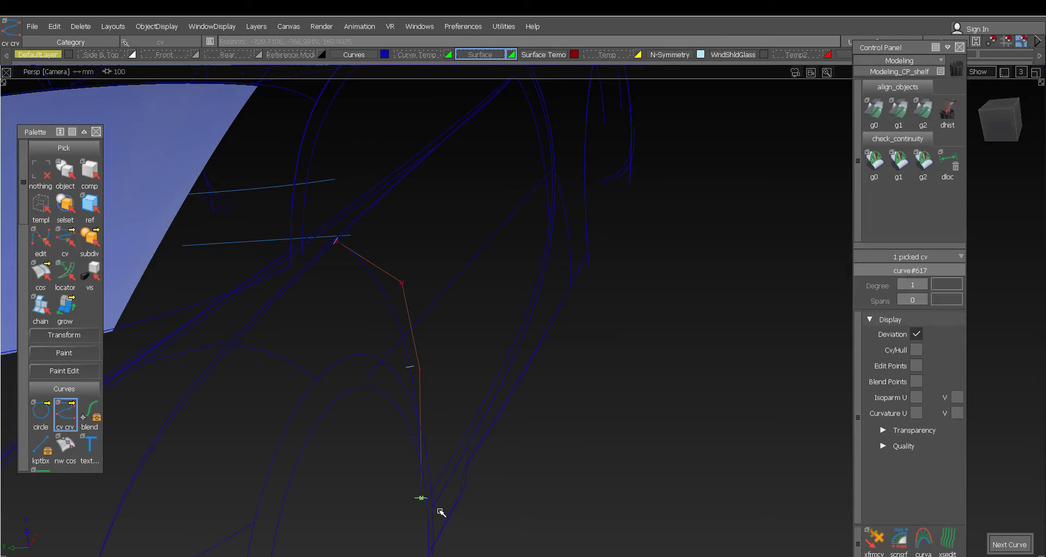
pyautogui.click(543, 253)
pyautogui.keyDown('alt'); pyautogui.keyDown('shift'); pyautogui.moveTo(550, 333); pyautogui.dragTo(471, 398); pyautogui.keyUp('shift'); pyautogui.keyUp('alt')
pyautogui.keyDown('alt'); pyautogui.keyDown('shift'); pyautogui.moveTo(694, 315); pyautogui.dragTo(695, 362, button='middle'); pyautogui.keyUp('shift'); pyautogui.keyUp('alt')
pyautogui.keyDown('alt'); pyautogui.keyDown('shift'); pyautogui.moveTo(694, 361); pyautogui.dragTo(514, 303); pyautogui.keyUp('shift'); pyautogui.keyUp('alt')
# - Display the CVs and hull of the rear door curve and reshape the curve by moving its CVs
pyautogui.click(480, 221)
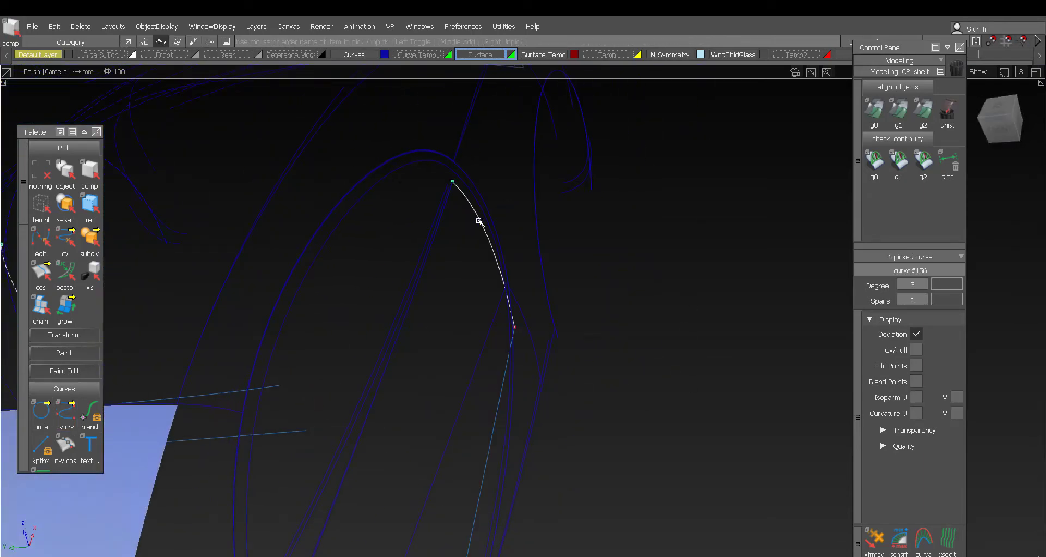
pyautogui.click(512, 363)
pyautogui.keyDown('alt'); pyautogui.keyDown('shift'); pyautogui.moveTo(450, 238); pyautogui.dragTo(431, 303); pyautogui.keyUp('shift'); pyautogui.keyUp('alt')
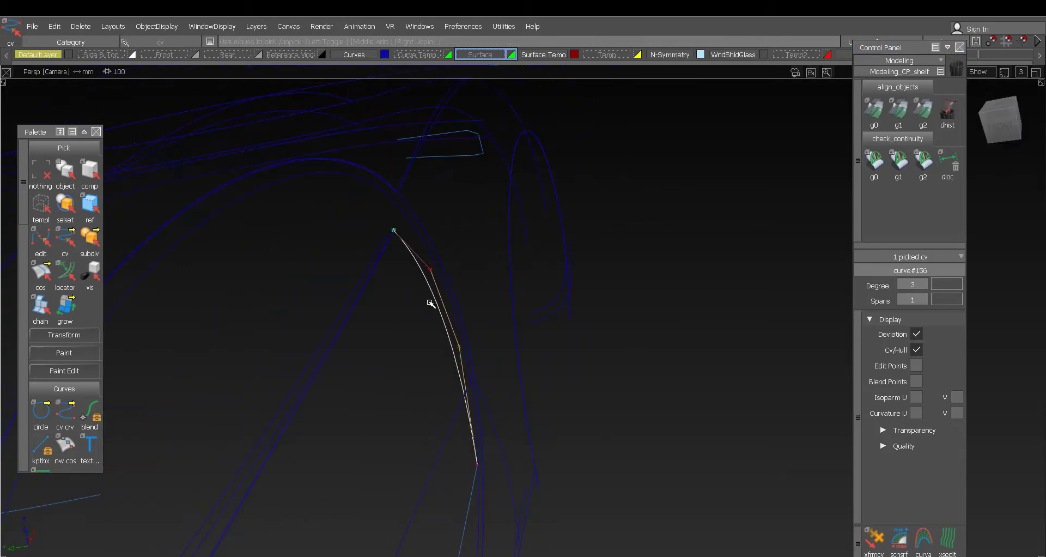
pyautogui.click(456, 346)
pyautogui.press('m')
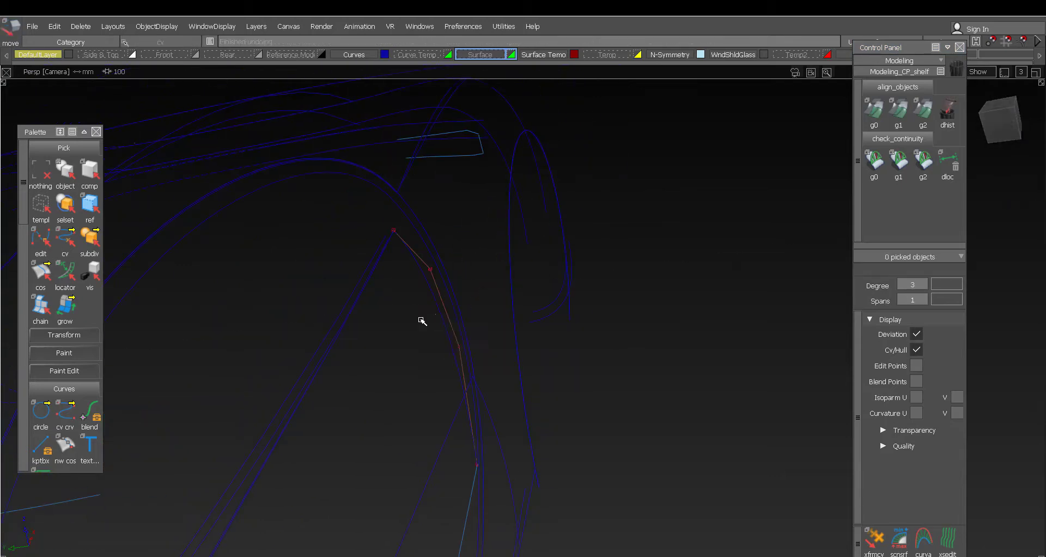
pyautogui.moveTo(473, 334); pyautogui.dragTo(430, 258)
# - Build a Square surface for the door from the front, upper, rear and lower boundary curves
pyautogui.keyDown('ctrl'); pyautogui.keyDown('shift'); pyautogui.moveTo(466, 250); pyautogui.dragTo(397, 229, button='right'); pyautogui.keyUp('shift'); pyautogui.keyUp('ctrl')
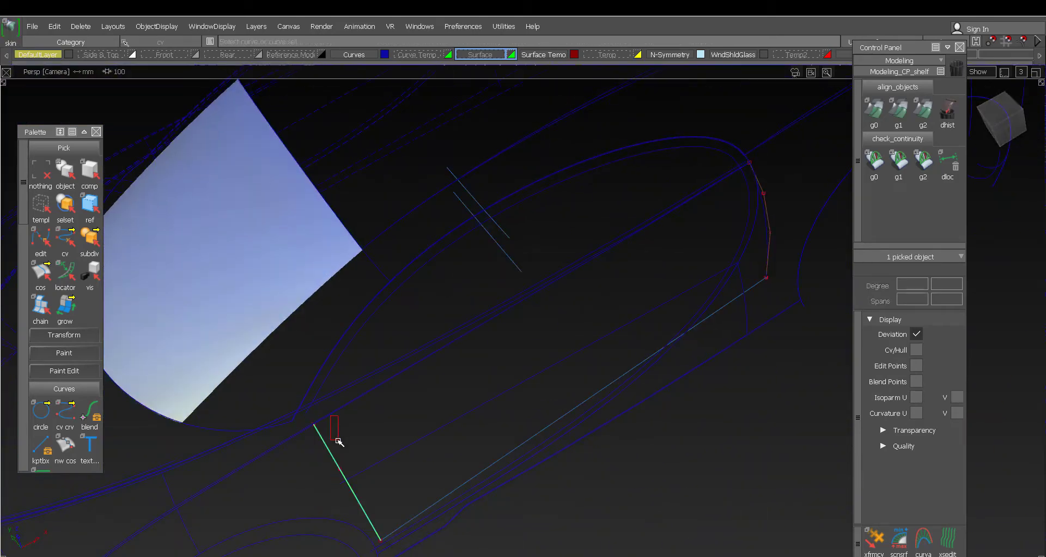
pyautogui.click(340, 436)
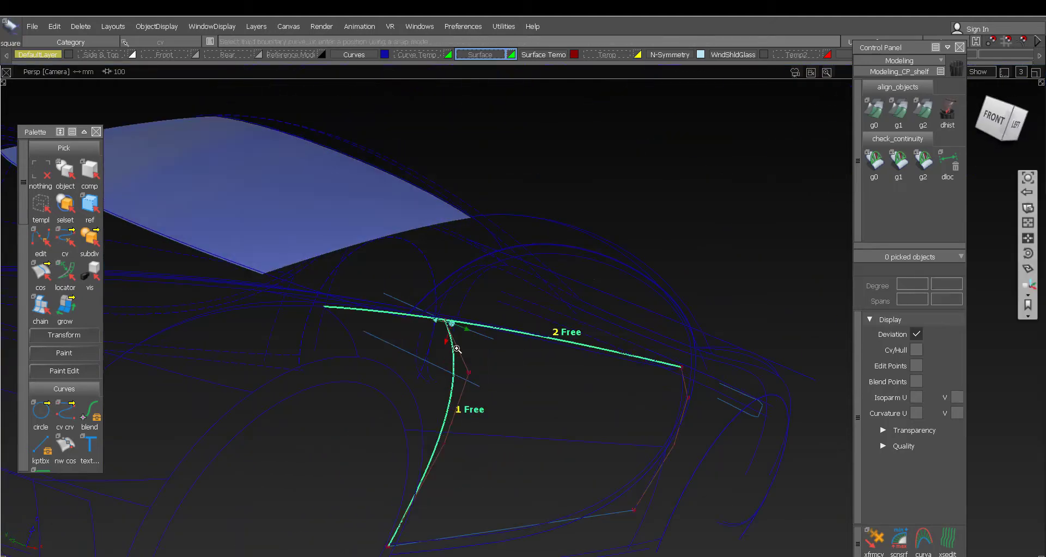
pyautogui.scroll(5, 444, 326)
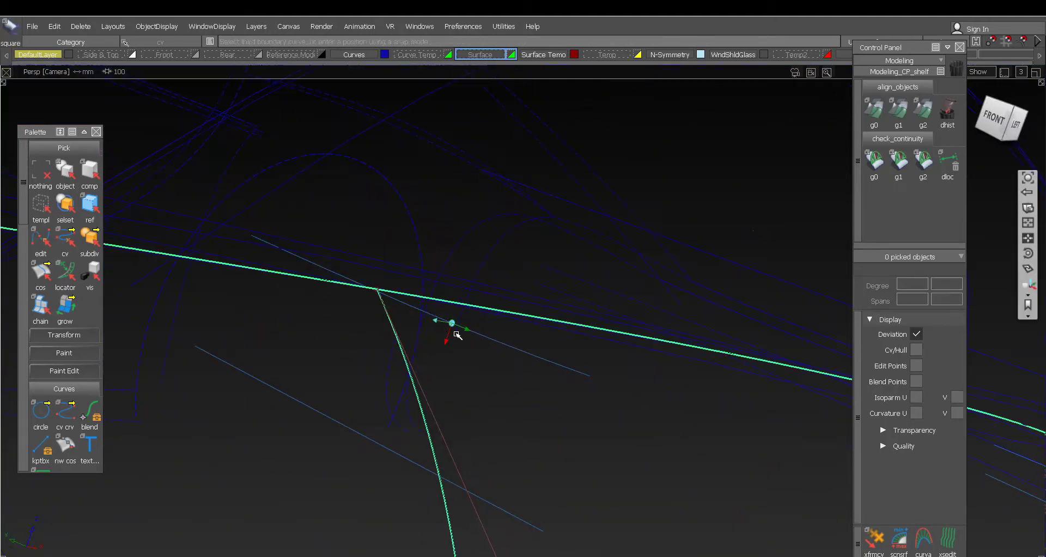
pyautogui.keyDown('alt'); pyautogui.keyDown('shift'); pyautogui.moveTo(578, 376); pyautogui.dragTo(620, 256); pyautogui.keyUp('shift'); pyautogui.keyUp('alt')
pyautogui.click(468, 396)
pyautogui.hotkey('ctrl', 'z')
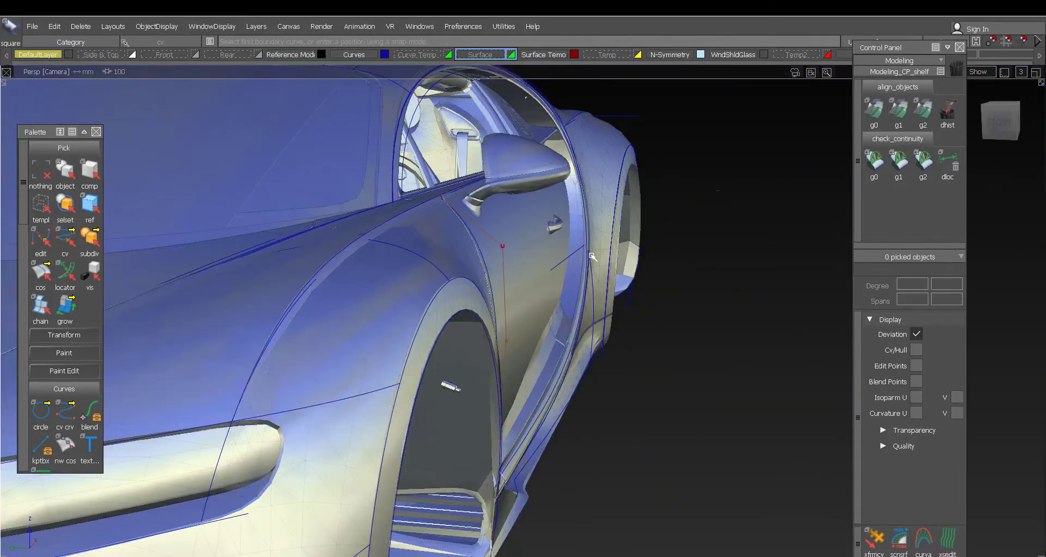
# - Compare the new door surface with the reference car model by switching the Surface layer's visibility
pyautogui.moveTo(585, 316)
pyautogui.keyDown('alt'); pyautogui.keyDown('shift'); pyautogui.mouseDown()
pyautogui.moveTo(629, 347)
pyautogui.moveTo(636, 329)
pyautogui.moveTo(643, 337)
pyautogui.mouseUp(); pyautogui.keyUp('shift'); pyautogui.keyUp('alt')
pyautogui.keyDown('alt'); pyautogui.keyDown('shift'); pyautogui.moveTo(610, 269); pyautogui.dragTo(561, 219); pyautogui.keyUp('shift'); pyautogui.keyUp('alt')
pyautogui.keyDown('ctrl'); pyautogui.keyDown('shift'); pyautogui.moveTo(557, 218); pyautogui.dragTo(609, 216); pyautogui.keyUp('shift'); pyautogui.keyUp('ctrl')
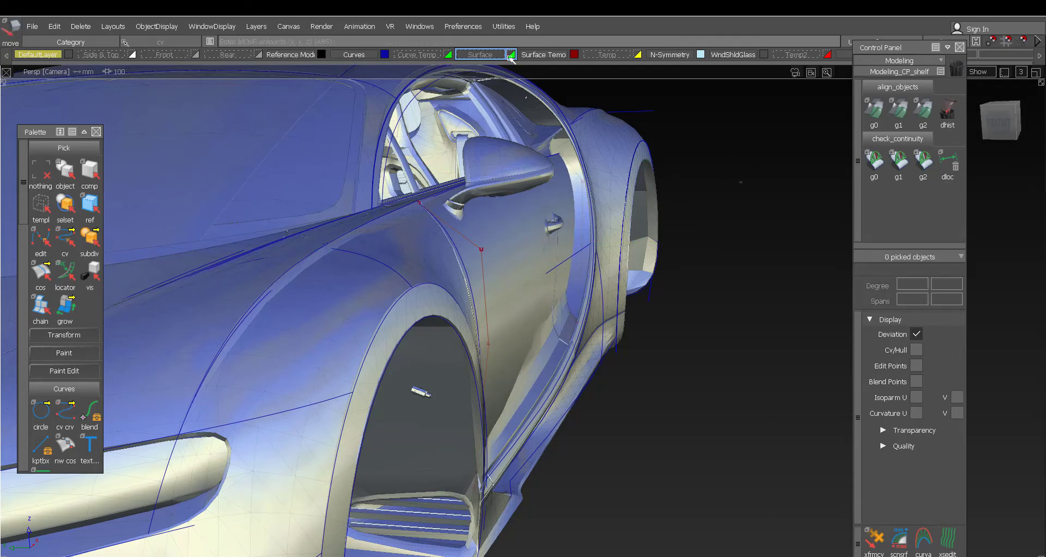
pyautogui.click(510, 57)
pyautogui.click(510, 57)
pyautogui.click(510, 57)
pyautogui.click(509, 57)
pyautogui.click(510, 57)
pyautogui.click(510, 56)
pyautogui.click(510, 57)
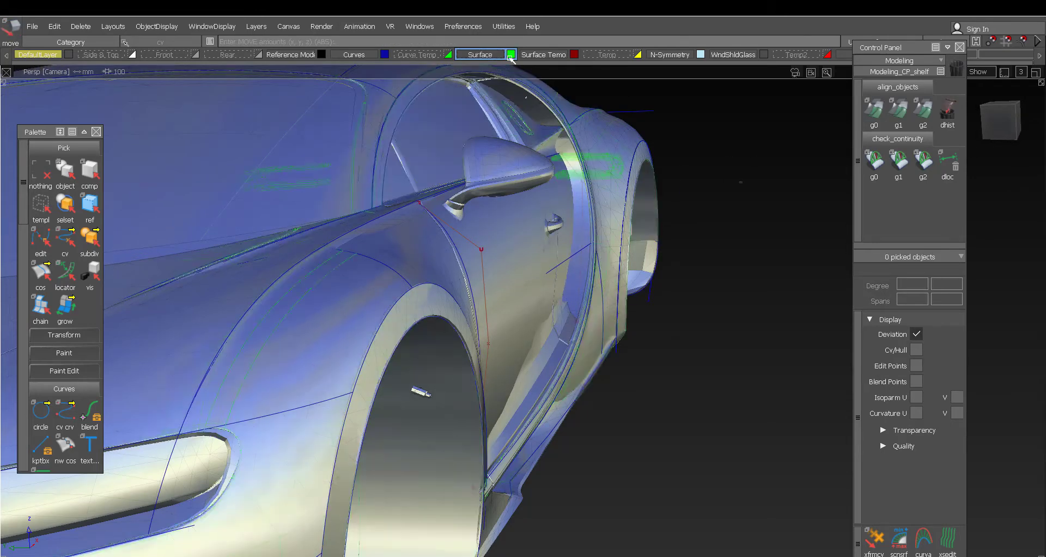
pyautogui.click(511, 56)
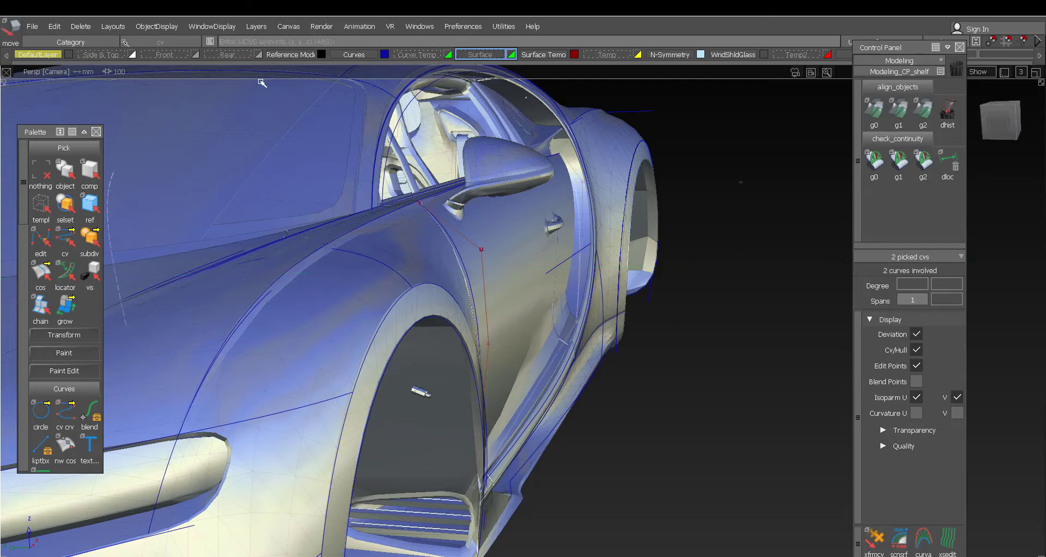
# - Show the Surface layer and hide the Reference Model layer
pyautogui.keyDown('alt'); pyautogui.keyDown('shift'); pyautogui.moveTo(640, 212); pyautogui.dragTo(625, 257); pyautogui.keyUp('shift'); pyautogui.keyUp('alt')
pyautogui.keyDown('ctrl'); pyautogui.keyDown('shift'); pyautogui.moveTo(626, 257); pyautogui.dragTo(626, 227); pyautogui.keyUp('shift'); pyautogui.keyUp('ctrl')
pyautogui.click(512, 55)
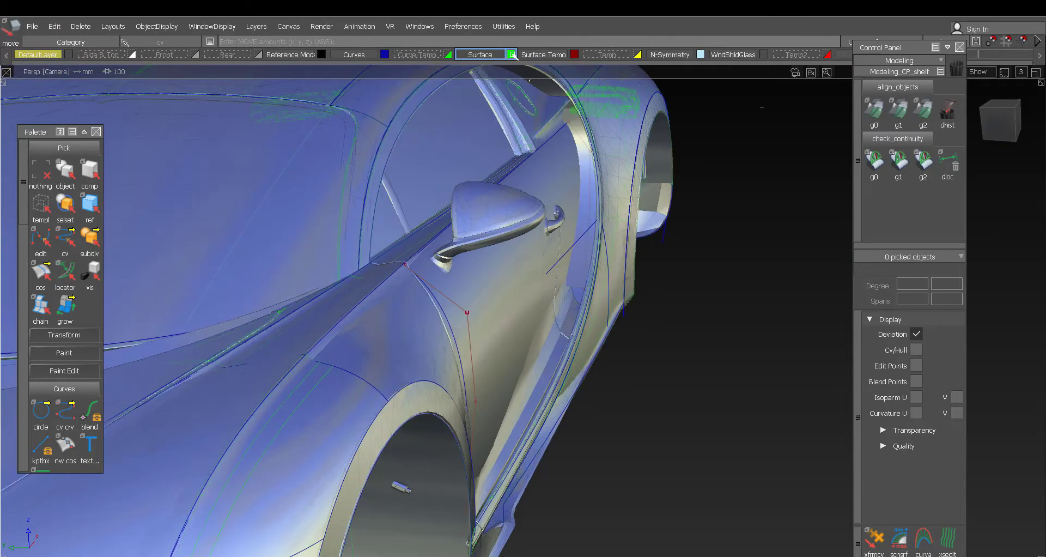
pyautogui.click(322, 55)
# - Select the lower door boundary curve and adjust its CVs with Move
pyautogui.keyDown('alt'); pyautogui.keyDown('shift'); pyautogui.moveTo(545, 244); pyautogui.dragTo(327, 376); pyautogui.keyUp('shift'); pyautogui.keyUp('alt')
pyautogui.click(430, 373)
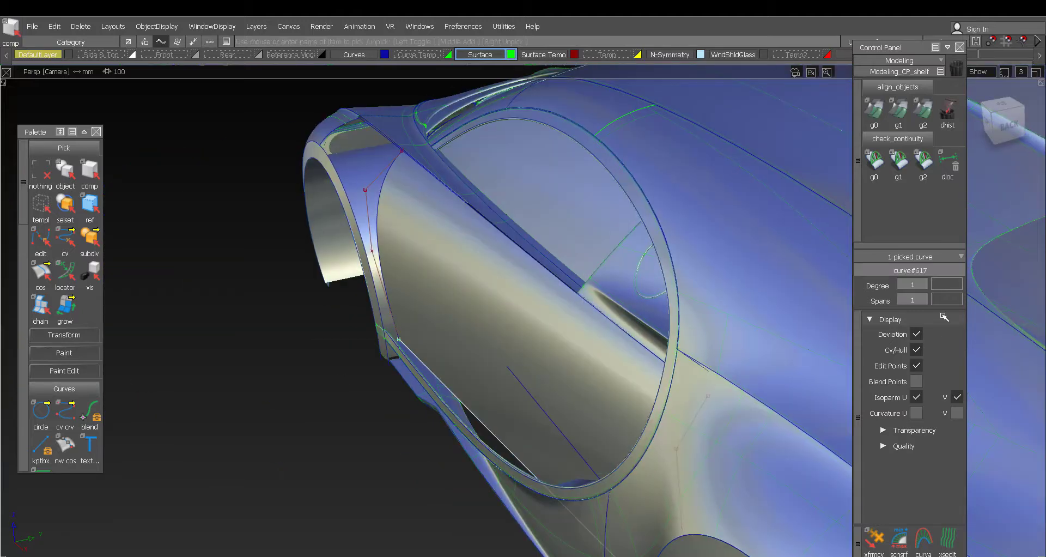
pyautogui.keyDown('ctrl'); pyautogui.keyDown('shift'); pyautogui.moveTo(503, 409); pyautogui.dragTo(443, 432); pyautogui.keyUp('shift'); pyautogui.keyUp('ctrl')
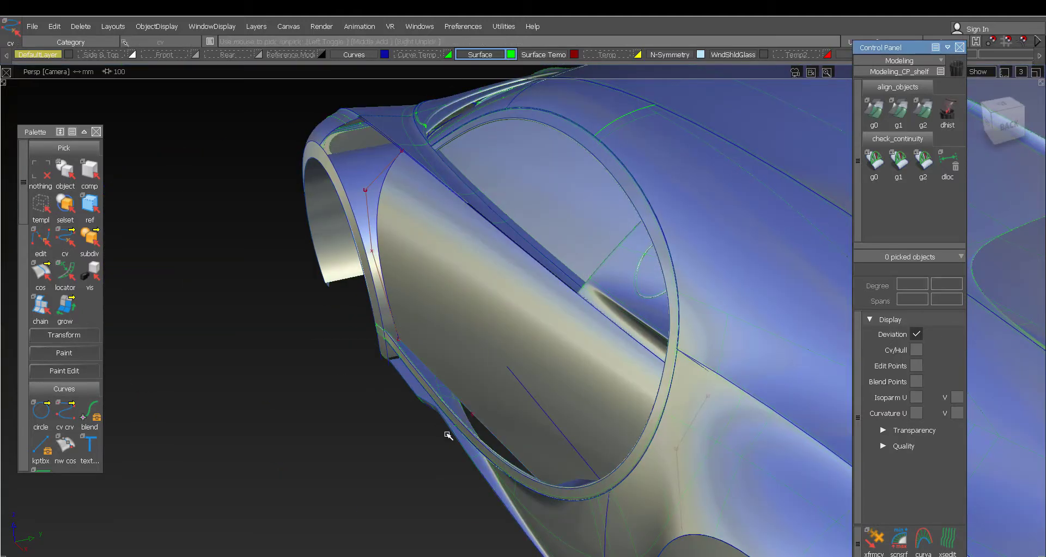
pyautogui.click(473, 414)
pyautogui.keyDown('alt'); pyautogui.keyDown('shift'); pyautogui.click(1002, 103); pyautogui.keyUp('shift'); pyautogui.keyUp('alt')
pyautogui.keyDown('ctrl'); pyautogui.keyDown('shift'); pyautogui.moveTo(567, 269); pyautogui.dragTo(577, 260, button='middle'); pyautogui.keyUp('shift'); pyautogui.keyUp('ctrl')
pyautogui.keyDown('alt'); pyautogui.keyDown('shift'); pyautogui.moveTo(577, 260); pyautogui.dragTo(390, 265); pyautogui.keyUp('shift'); pyautogui.keyUp('alt')
pyautogui.keyDown('alt'); pyautogui.keyDown('shift'); pyautogui.moveTo(390, 264); pyautogui.dragTo(463, 283, button='middle'); pyautogui.keyUp('shift'); pyautogui.keyUp('alt')
pyautogui.keyDown('alt'); pyautogui.keyDown('shift'); pyautogui.moveTo(462, 284); pyautogui.dragTo(479, 334, button='right'); pyautogui.keyUp('shift'); pyautogui.keyUp('alt')
pyautogui.keyDown('alt'); pyautogui.keyDown('shift'); pyautogui.moveTo(479, 334); pyautogui.dragTo(490, 354); pyautogui.keyUp('shift'); pyautogui.keyUp('alt')
# - Draw a vertical straight curve across the front part of the door surface in the Left view
pyautogui.click(1002, 126)
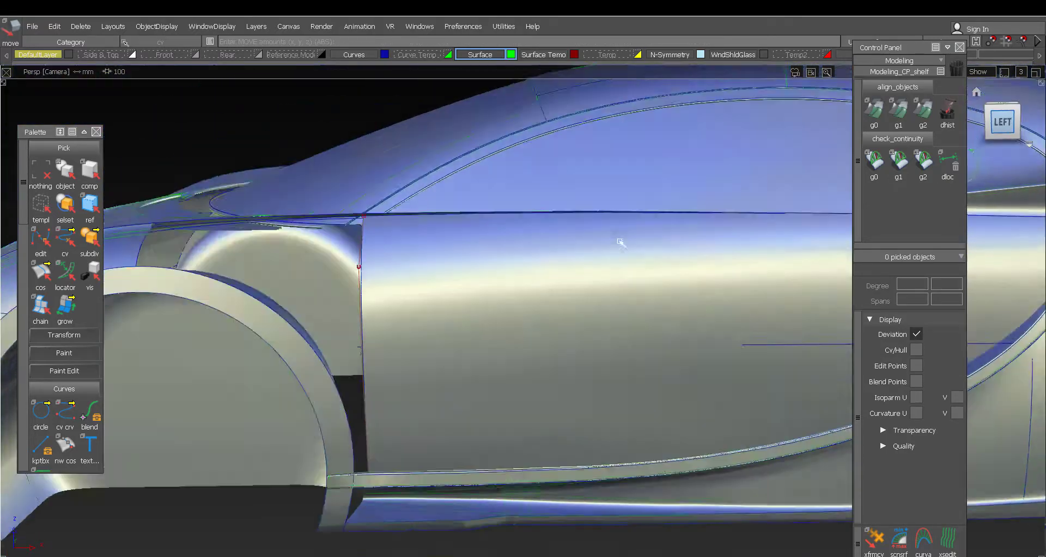
pyautogui.press('`')
pyautogui.click(448, 54)
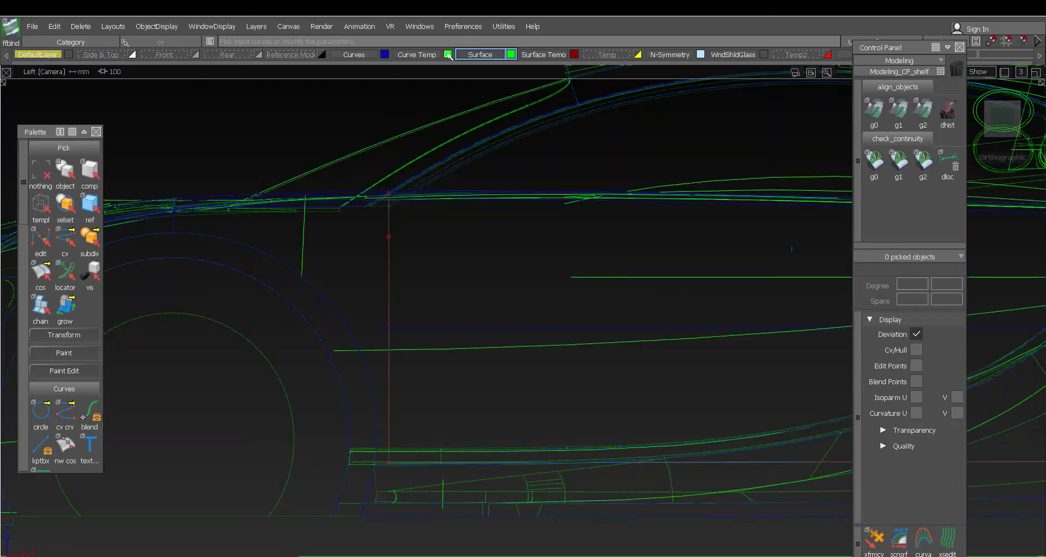
pyautogui.click(448, 54)
pyautogui.click(826, 54)
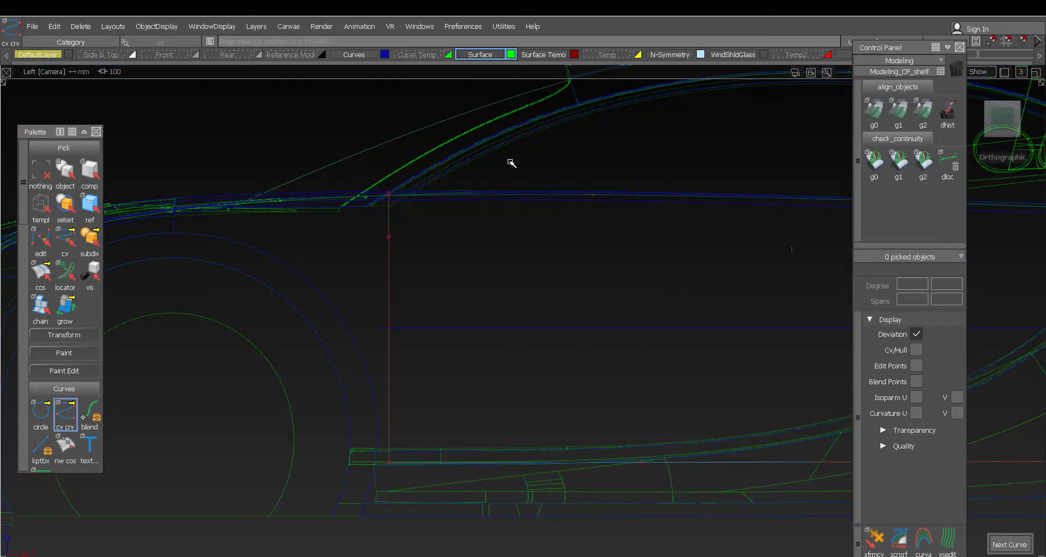
pyautogui.click(518, 162)
pyautogui.moveTo(515, 228); pyautogui.dragTo(492, 501, button='right')
# - Trim away the part of the door surface ahead of the vertical curve
pyautogui.keyDown('ctrl'); pyautogui.keyDown('shift'); pyautogui.moveTo(546, 279); pyautogui.dragTo(526, 292); pyautogui.keyUp('shift'); pyautogui.keyUp('ctrl')
pyautogui.click(518, 273)
pyautogui.moveTo(518, 273)
pyautogui.keyDown('ctrl'); pyautogui.keyDown('shift'); pyautogui.mouseDown(button='middle')
pyautogui.moveTo(509, 247)
pyautogui.moveTo(519, 262)
pyautogui.mouseUp(button='middle'); pyautogui.keyUp('shift'); pyautogui.keyUp('ctrl')
# - Create a Freeform Blend from the door's trimmed front edge to the wheel arch edge, with the Start set to Connect Ends
pyautogui.keyDown('ctrl'); pyautogui.keyDown('shift'); pyautogui.moveTo(515, 273); pyautogui.dragTo(509, 248); pyautogui.keyUp('shift'); pyautogui.keyUp('ctrl')
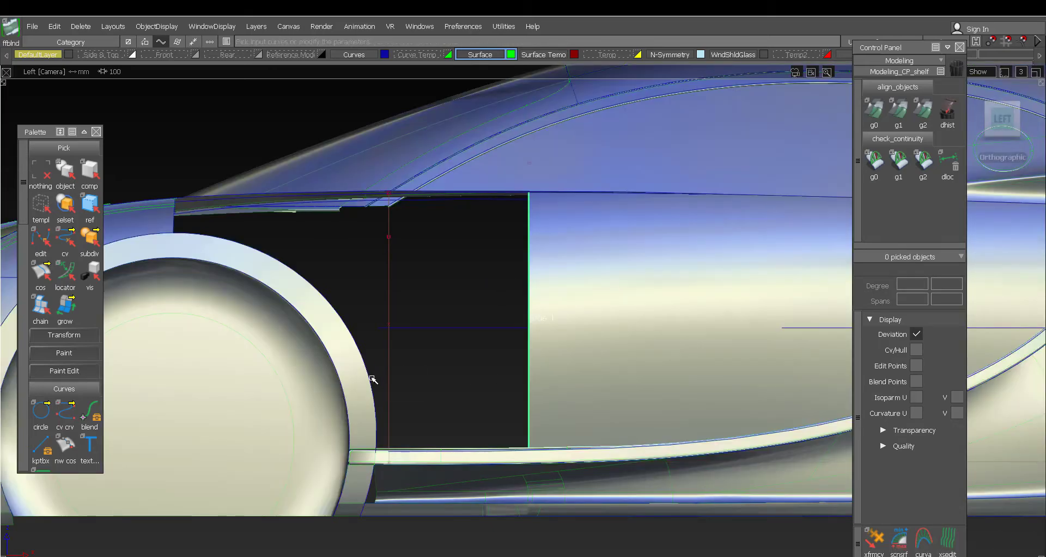
pyautogui.click(378, 396)
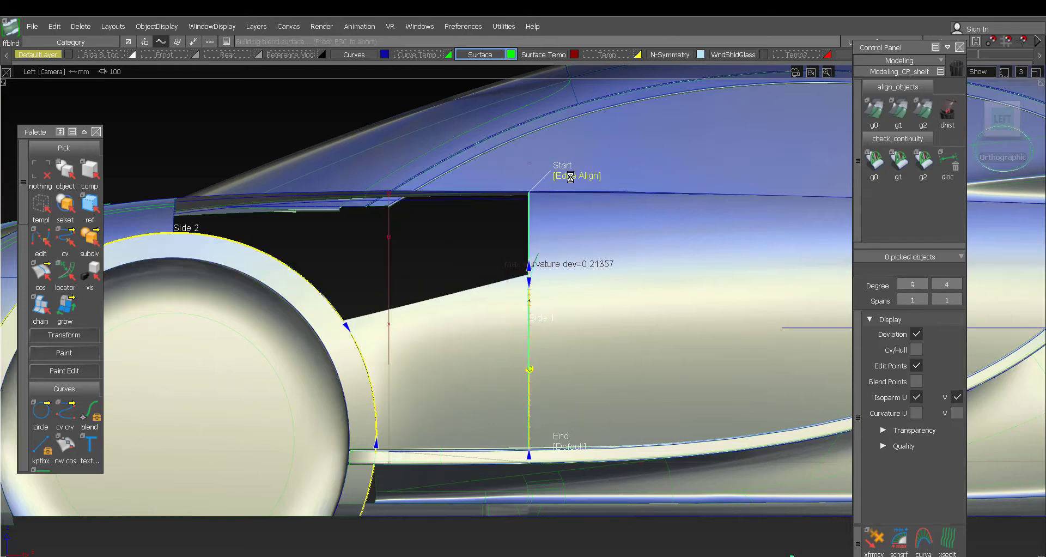
pyautogui.click(570, 177)
pyautogui.scroll(-3, 536, 385)
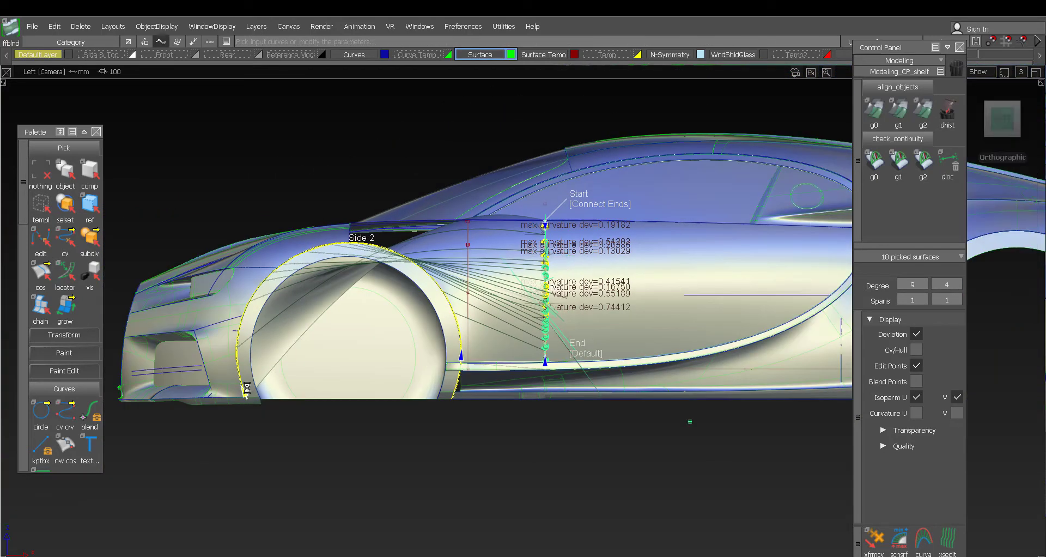
pyautogui.scroll(3, 539, 249)
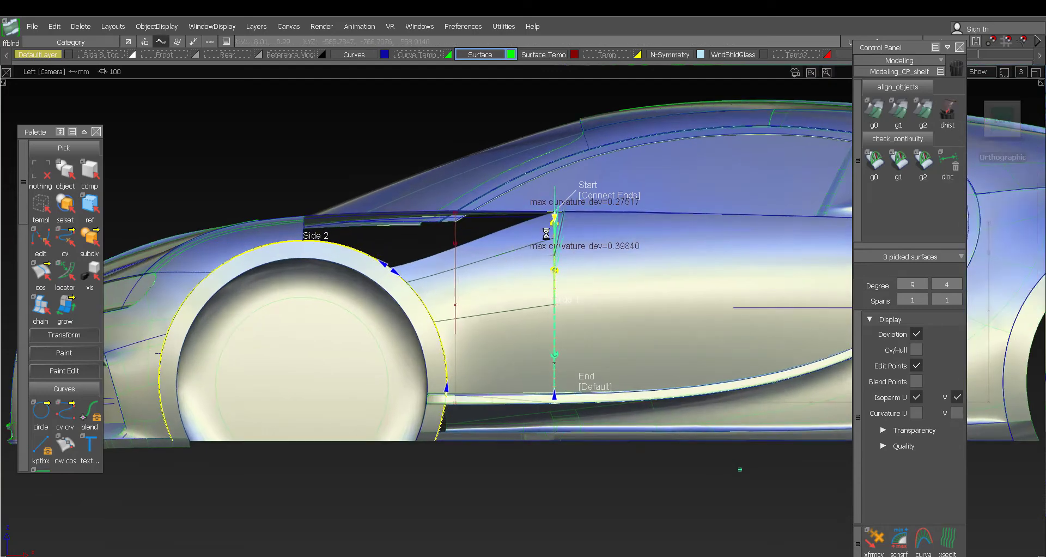
# - Adjust the freeform blend and change its Side 1 continuity setting
pyautogui.keyDown('ctrl'); pyautogui.keyDown('shift'); pyautogui.moveTo(518, 346); pyautogui.dragTo(518, 317, button='right'); pyautogui.keyUp('shift'); pyautogui.keyUp('ctrl')
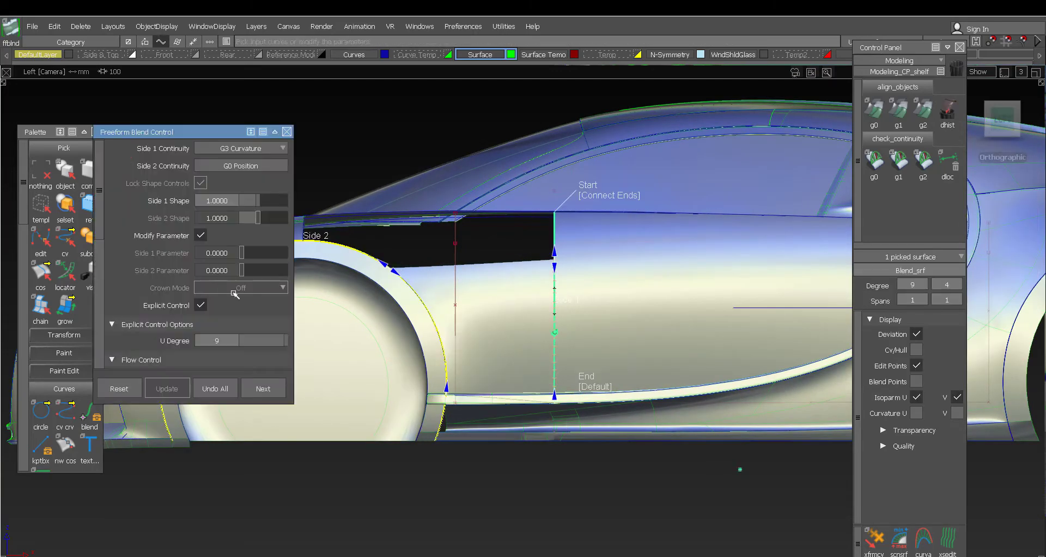
pyautogui.click(259, 151)
pyautogui.click(250, 196)
pyautogui.moveTo(523, 321)
pyautogui.keyDown('ctrl'); pyautogui.keyDown('shift'); pyautogui.mouseDown()
pyautogui.moveTo(524, 300)
pyautogui.moveTo(544, 322)
pyautogui.mouseUp(); pyautogui.keyUp('shift'); pyautogui.keyUp('ctrl')
# - Inspect the door and blend area with horizontal/vertical diagnostic shading, and restore the Shade-Sky shading
pyautogui.hotkey('ctrl', 'd')
pyautogui.click(47, 115)
pyautogui.click(22, 183)
pyautogui.keyDown('alt'); pyautogui.keyDown('shift'); pyautogui.moveTo(546, 330); pyautogui.dragTo(581, 451, button='right'); pyautogui.keyUp('shift'); pyautogui.keyUp('alt')
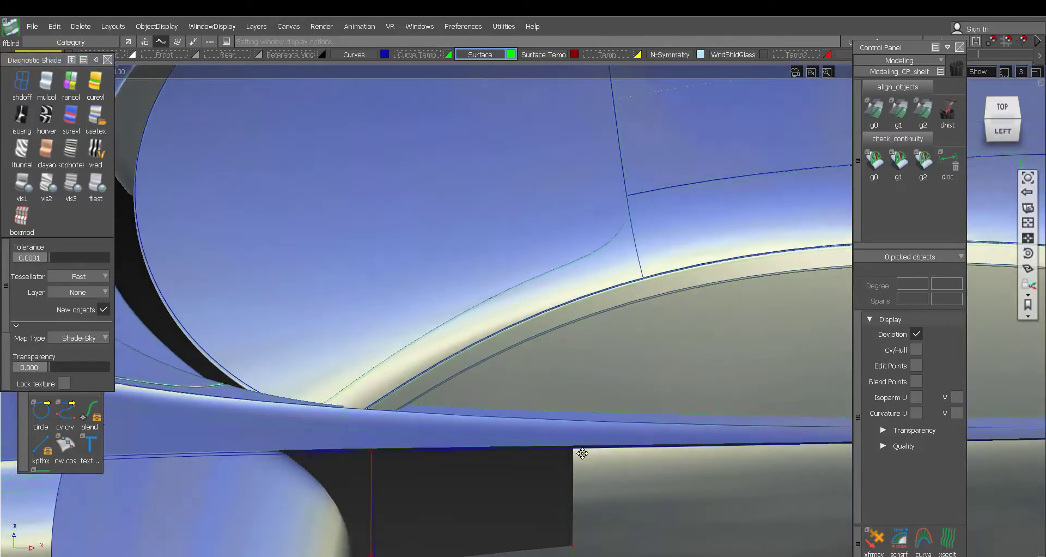
pyautogui.keyDown('alt'); pyautogui.keyDown('shift'); pyautogui.moveTo(581, 450); pyautogui.dragTo(560, 305, button='middle'); pyautogui.keyUp('shift'); pyautogui.keyUp('alt')
pyautogui.keyDown('alt'); pyautogui.keyDown('shift'); pyautogui.moveTo(560, 305); pyautogui.dragTo(556, 376); pyautogui.keyUp('shift'); pyautogui.keyUp('alt')
# - Move the picked hulls and CVs of the two boundary curves at the front of the door to reshape them
pyautogui.keyDown('ctrl'); pyautogui.keyDown('shift'); pyautogui.moveTo(545, 370); pyautogui.dragTo(544, 328); pyautogui.keyUp('shift'); pyautogui.keyUp('ctrl')
pyautogui.moveTo(521, 328); pyautogui.dragTo(571, 289)
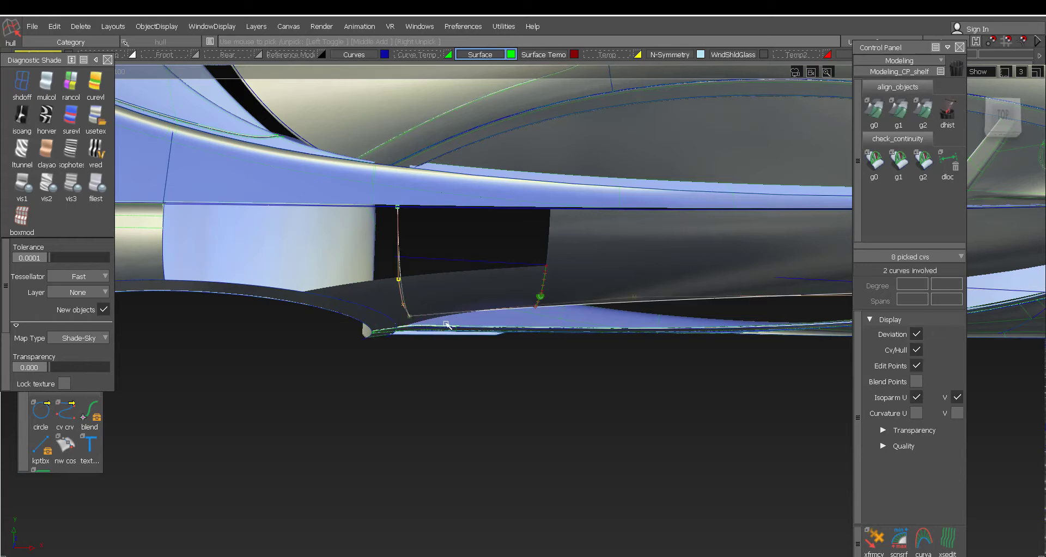
pyautogui.moveTo(472, 300); pyautogui.dragTo(473, 305, button='middle')
pyautogui.keyDown('ctrl'); pyautogui.keyDown('shift'); pyautogui.moveTo(441, 352); pyautogui.dragTo(443, 329); pyautogui.keyUp('shift'); pyautogui.keyUp('ctrl')
pyautogui.keyDown('ctrl'); pyautogui.keyDown('shift'); pyautogui.moveTo(403, 340); pyautogui.dragTo(420, 308); pyautogui.keyUp('shift'); pyautogui.keyUp('ctrl')
pyautogui.keyDown('ctrl'); pyautogui.keyDown('shift'); pyautogui.moveTo(431, 304); pyautogui.dragTo(433, 300, button='middle'); pyautogui.keyUp('shift'); pyautogui.keyUp('ctrl')
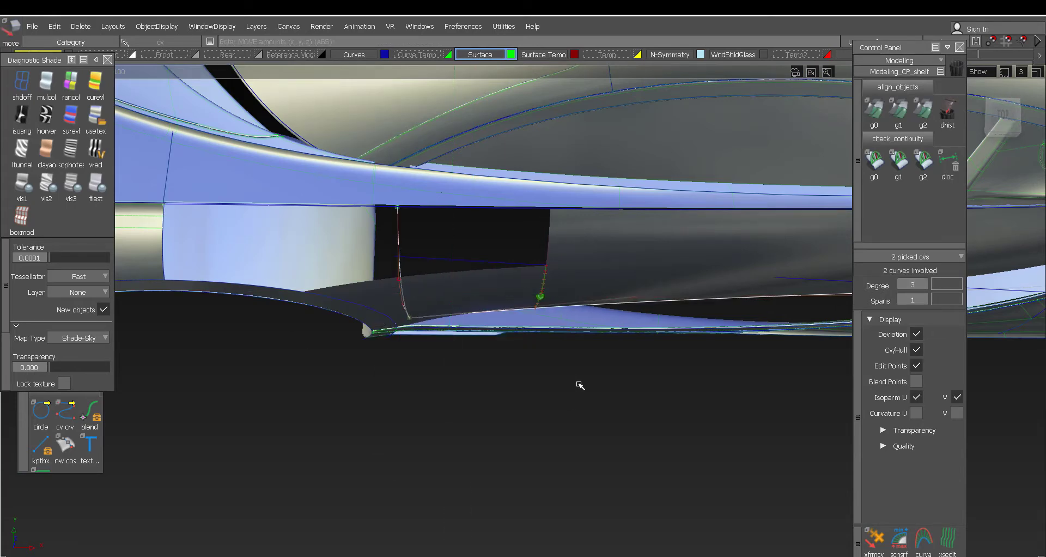
# - Move a single CV of the long lower door boundary curve along Y by about 8 units
pyautogui.keyDown('alt'); pyautogui.keyDown('shift'); pyautogui.moveTo(580, 385); pyautogui.dragTo(588, 363); pyautogui.keyUp('shift'); pyautogui.keyUp('alt')
pyautogui.keyDown('ctrl'); pyautogui.keyDown('shift'); pyautogui.moveTo(602, 346); pyautogui.dragTo(604, 324); pyautogui.keyUp('shift'); pyautogui.keyUp('ctrl')
pyautogui.keyDown('ctrl'); pyautogui.keyDown('shift'); pyautogui.moveTo(604, 322); pyautogui.dragTo(650, 297); pyautogui.keyUp('shift'); pyautogui.keyUp('ctrl')
pyautogui.keyDown('ctrl'); pyautogui.keyDown('shift'); pyautogui.moveTo(651, 305); pyautogui.dragTo(651, 298, button='middle'); pyautogui.keyUp('shift'); pyautogui.keyUp('ctrl')
pyautogui.keyDown('alt'); pyautogui.keyDown('shift'); pyautogui.moveTo(652, 299); pyautogui.dragTo(655, 334); pyautogui.keyUp('shift'); pyautogui.keyUp('alt')
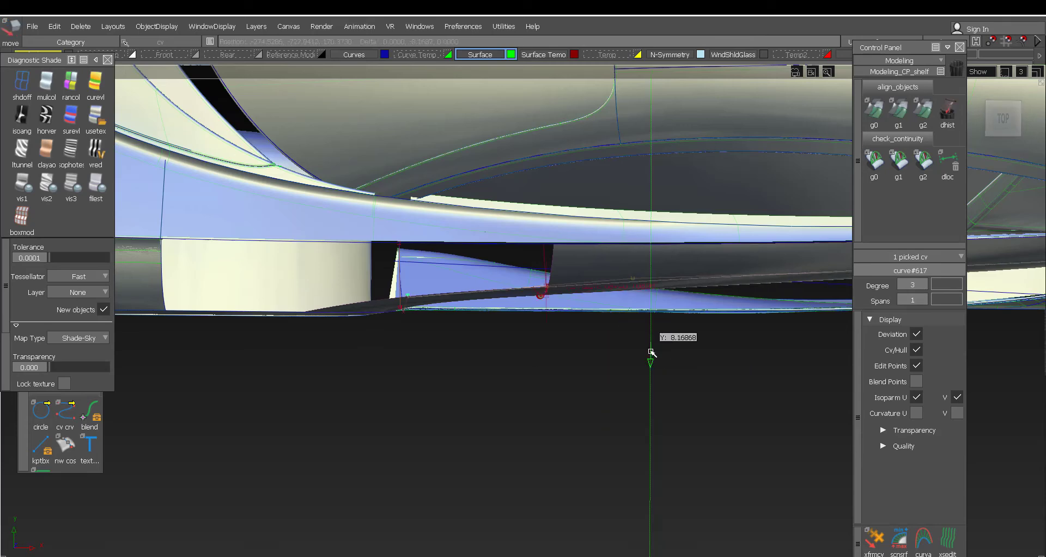
pyautogui.moveTo(650, 368); pyautogui.dragTo(650, 371, button='middle')
# - Query-edit the Freeform Blend between the door's front edge and the wheel arch to review its settings
pyautogui.keyDown('alt'); pyautogui.keyDown('shift'); pyautogui.moveTo(648, 365); pyautogui.dragTo(603, 286); pyautogui.keyUp('shift'); pyautogui.keyUp('alt')
pyautogui.keyDown('ctrl'); pyautogui.keyDown('shift'); pyautogui.moveTo(481, 289); pyautogui.dragTo(482, 254, button='right'); pyautogui.keyUp('shift'); pyautogui.keyUp('ctrl')
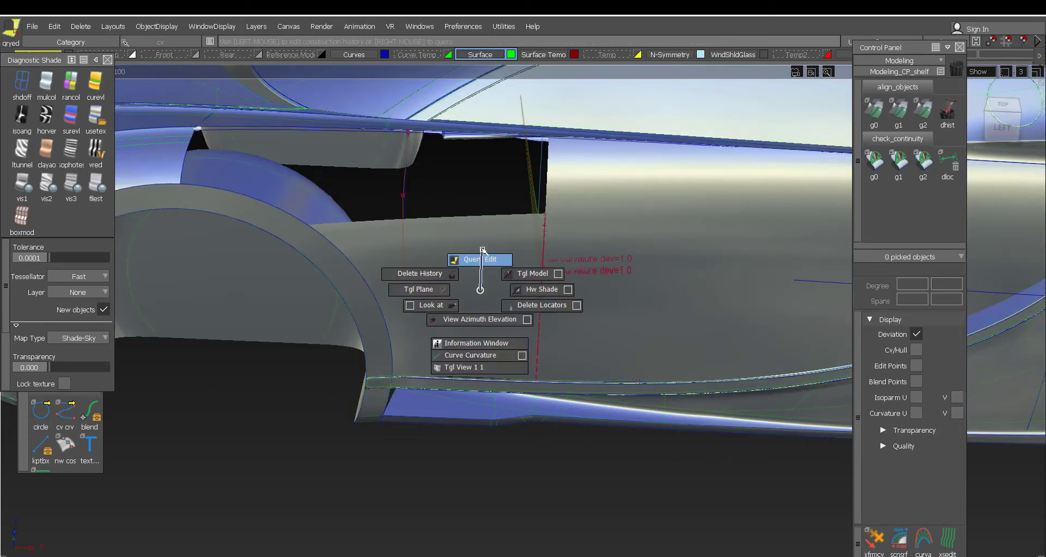
pyautogui.click(483, 247)
pyautogui.keyDown('alt'); pyautogui.keyDown('shift'); pyautogui.moveTo(415, 256); pyautogui.dragTo(475, 281, button='middle'); pyautogui.keyUp('shift'); pyautogui.keyUp('alt')
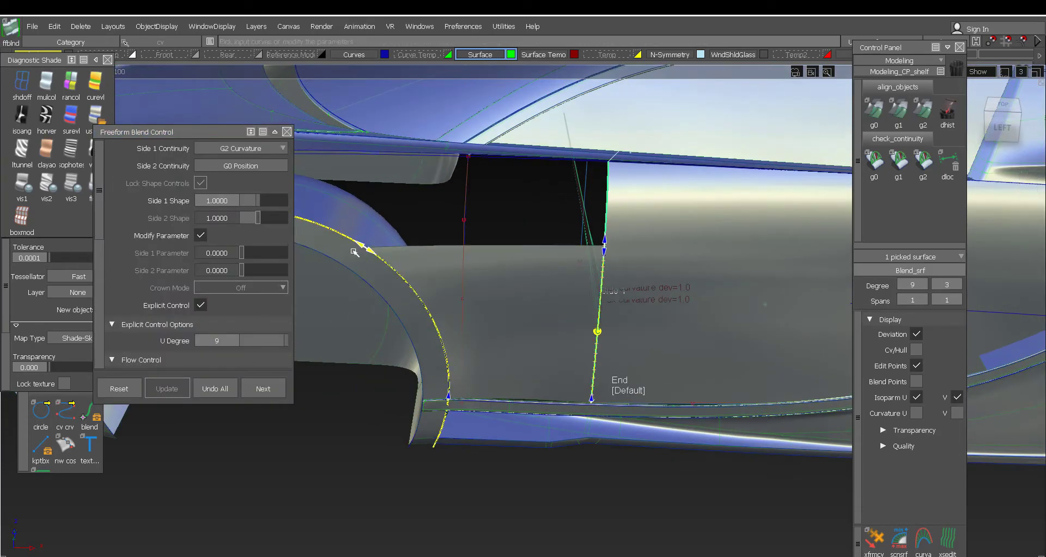
pyautogui.scroll(-1, 224, 330)
pyautogui.keyDown('alt'); pyautogui.keyDown('shift'); pyautogui.moveTo(460, 354); pyautogui.dragTo(495, 381); pyautogui.keyUp('shift'); pyautogui.keyUp('alt')
# - Examine the front blend with horizontal/vertical shading, clear the locators, and return to Shade-Sky shading in the left orthographic view
pyautogui.keyDown('ctrl'); pyautogui.keyDown('shift'); pyautogui.moveTo(495, 381); pyautogui.dragTo(641, 362); pyautogui.keyUp('shift'); pyautogui.keyUp('ctrl')
pyautogui.keyDown('ctrl'); pyautogui.keyDown('shift'); pyautogui.moveTo(642, 362); pyautogui.dragTo(615, 361, button='right'); pyautogui.keyUp('shift'); pyautogui.keyUp('ctrl')
pyautogui.click(45, 113)
pyautogui.moveTo(569, 254)
pyautogui.keyDown('alt'); pyautogui.keyDown('shift'); pyautogui.mouseDown()
pyautogui.moveTo(544, 263)
pyautogui.moveTo(588, 277)
pyautogui.moveTo(545, 364)
pyautogui.moveTo(532, 306)
pyautogui.moveTo(569, 347)
pyautogui.mouseUp(); pyautogui.keyUp('shift'); pyautogui.keyUp('alt')
pyautogui.click(81, 26)
pyautogui.click(97, 93)
pyautogui.click(21, 183)
pyautogui.click(995, 119)
pyautogui.keyDown('alt'); pyautogui.keyDown('shift'); pyautogui.moveTo(518, 318); pyautogui.dragTo(483, 250, button='right'); pyautogui.keyUp('shift'); pyautogui.keyUp('alt')
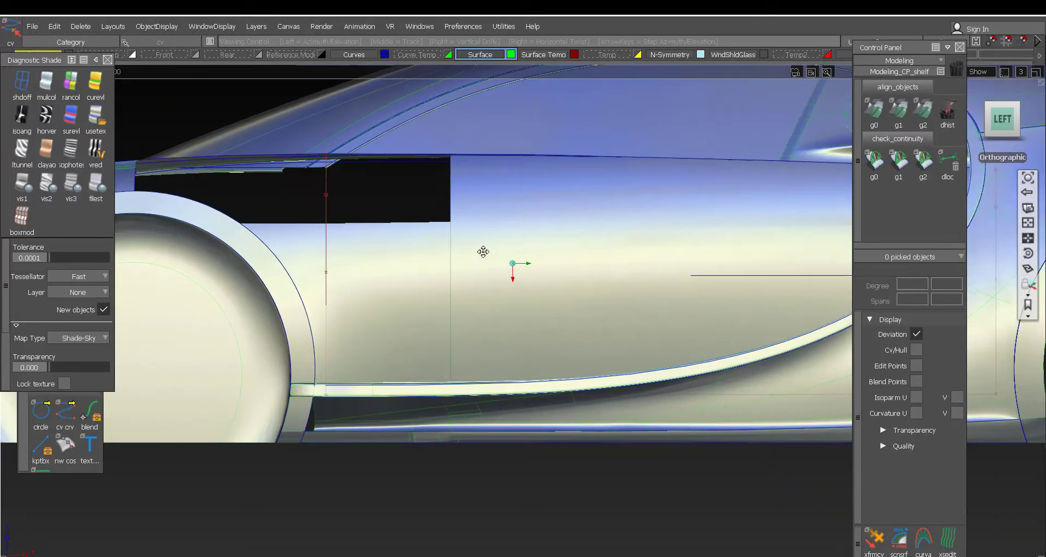
pyautogui.keyDown('alt'); pyautogui.keyDown('shift'); pyautogui.moveTo(484, 250); pyautogui.dragTo(485, 224, button='middle'); pyautogui.keyUp('shift'); pyautogui.keyUp('alt')
# - Show the Curve Temp layer and turn off the diagnostic shading in the side view
pyautogui.hotkey('alt', 'm')
pyautogui.hotkey('alt', 'm')
pyautogui.click(417, 54)
pyautogui.click(21, 82)
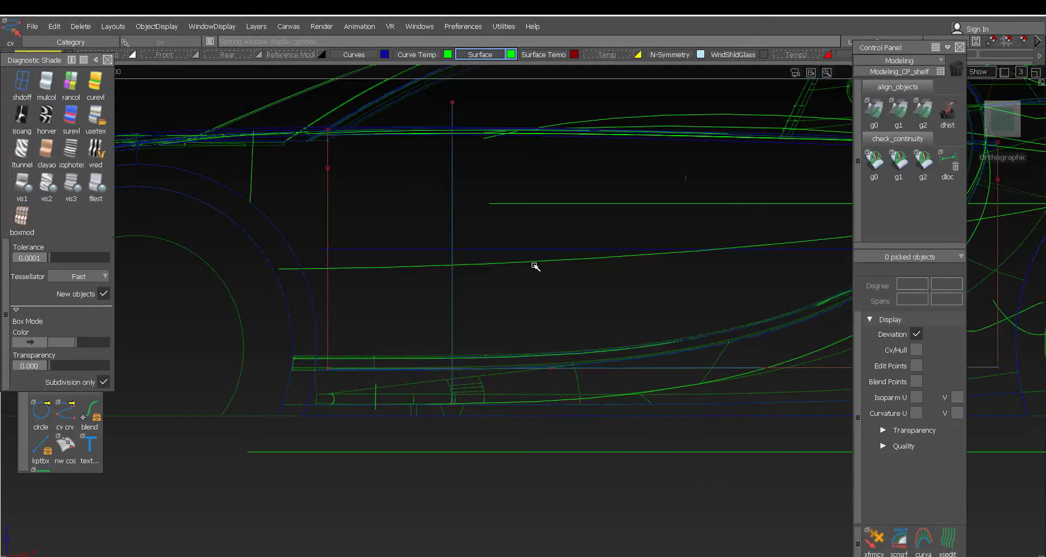
# - Lower the rear inner CV and the rear end CV of the long curve crossing the door in side view
pyautogui.keyDown('ctrl'); pyautogui.keyDown('shift'); pyautogui.moveTo(533, 264); pyautogui.dragTo(550, 264); pyautogui.keyUp('shift'); pyautogui.keyUp('ctrl')
pyautogui.click(533, 263)
pyautogui.keyDown('alt'); pyautogui.keyDown('shift'); pyautogui.moveTo(726, 306); pyautogui.dragTo(388, 334, button='middle'); pyautogui.keyUp('shift'); pyautogui.keyUp('alt')
pyautogui.click(530, 269)
pyautogui.keyDown('ctrl'); pyautogui.keyDown('shift'); pyautogui.moveTo(530, 270); pyautogui.dragTo(553, 247, button='middle'); pyautogui.keyUp('shift'); pyautogui.keyUp('ctrl')
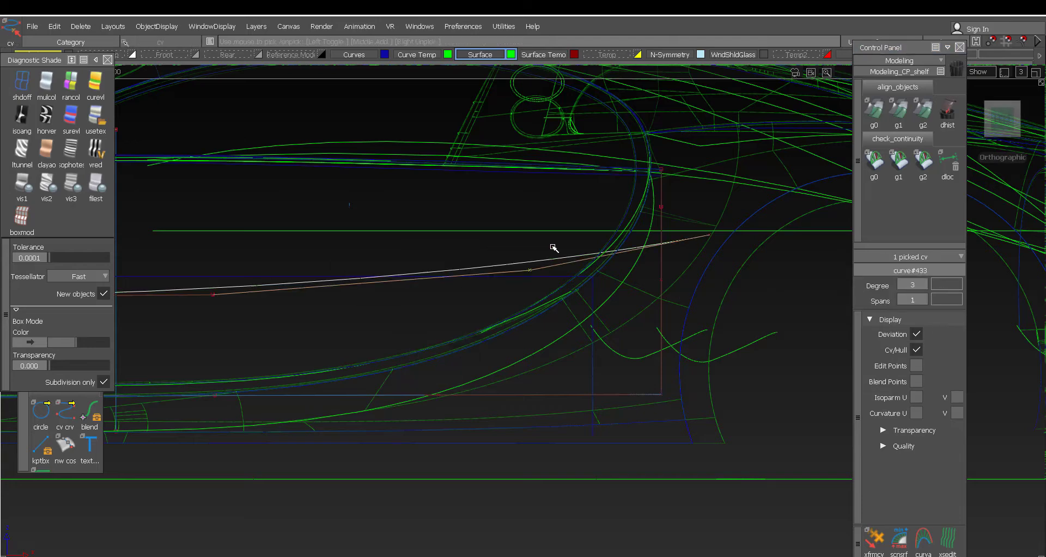
pyautogui.moveTo(539, 207); pyautogui.dragTo(536, 220, button='right')
pyautogui.moveTo(781, 331); pyautogui.dragTo(779, 359, button='right')
pyautogui.keyDown('alt'); pyautogui.keyDown('shift'); pyautogui.moveTo(607, 345); pyautogui.dragTo(723, 350, button='middle'); pyautogui.keyUp('shift'); pyautogui.keyUp('alt')
pyautogui.keyDown('ctrl'); pyautogui.keyDown('shift'); pyautogui.moveTo(726, 353); pyautogui.dragTo(875, 293); pyautogui.keyUp('shift'); pyautogui.keyUp('ctrl')
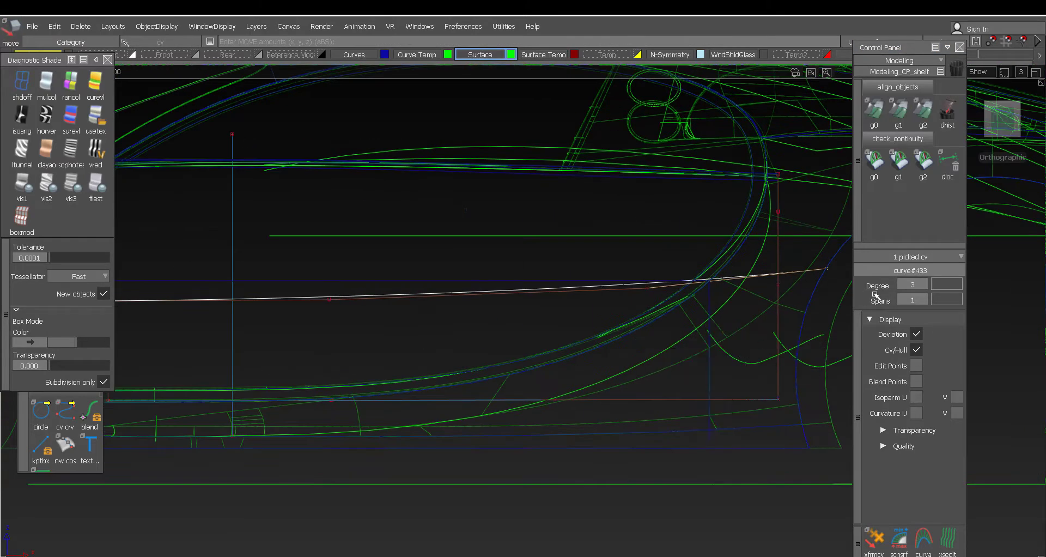
# - Move the rear inner CV of the long door curve horizontally towards the front of the car
pyautogui.keyDown('ctrl'); pyautogui.keyDown('shift'); pyautogui.moveTo(681, 331); pyautogui.dragTo(632, 311); pyautogui.keyUp('shift'); pyautogui.keyUp('ctrl')
pyautogui.click(646, 282)
pyautogui.keyDown('ctrl'); pyautogui.keyDown('shift'); pyautogui.moveTo(645, 273); pyautogui.dragTo(664, 253, button='middle'); pyautogui.keyUp('shift'); pyautogui.keyUp('ctrl')
pyautogui.moveTo(643, 263); pyautogui.dragTo(578, 264, button='middle')
pyautogui.keyDown('ctrl'); pyautogui.keyDown('shift'); pyautogui.moveTo(580, 315); pyautogui.dragTo(581, 371); pyautogui.keyUp('shift'); pyautogui.keyUp('ctrl')
# - Restore the Shade-Sky shading and trim away the part of the front blend surface below the long door curve
pyautogui.keyDown('alt'); pyautogui.keyDown('shift'); pyautogui.moveTo(610, 364); pyautogui.dragTo(576, 355, button='right'); pyautogui.keyUp('shift'); pyautogui.keyUp('alt')
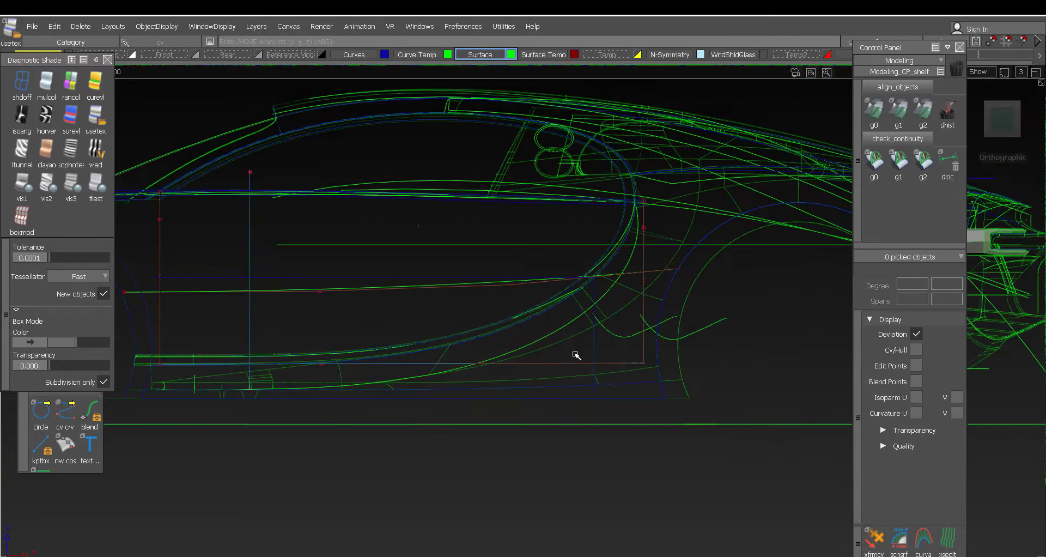
pyautogui.click(95, 116)
pyautogui.keyDown('alt'); pyautogui.keyDown('shift'); pyautogui.moveTo(382, 330); pyautogui.dragTo(449, 347, button='middle'); pyautogui.keyUp('shift'); pyautogui.keyUp('alt')
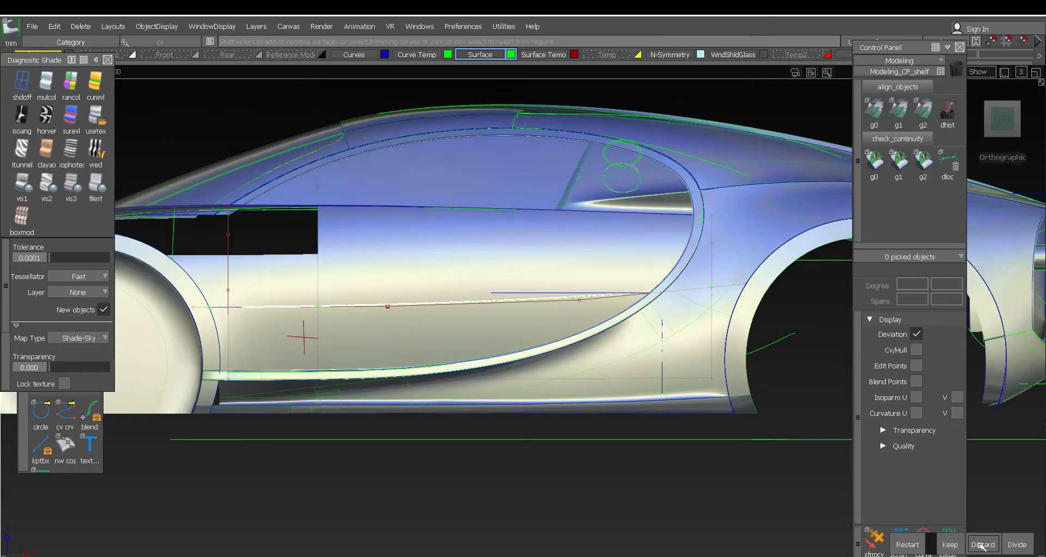
pyautogui.click(981, 544)
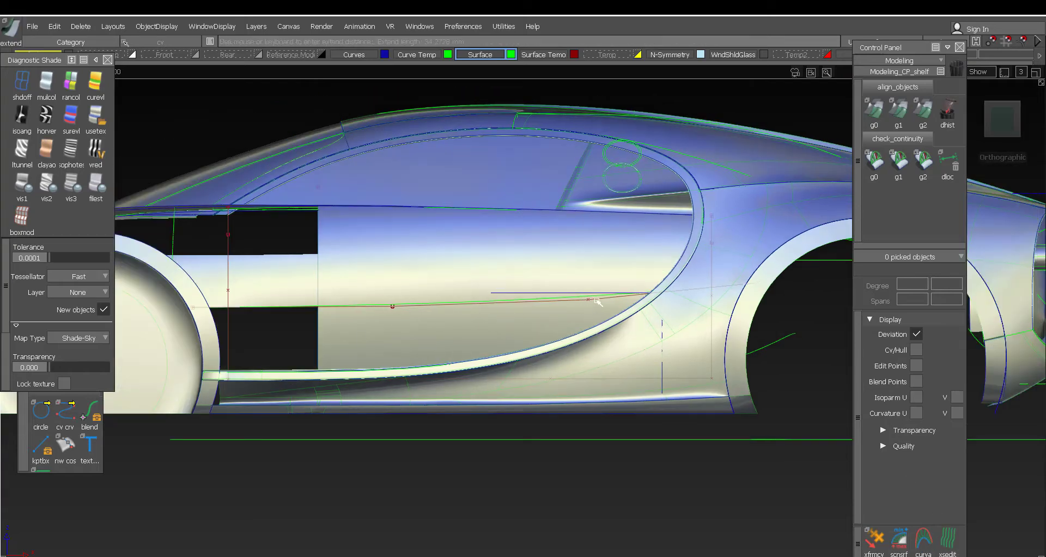
# - Extend the long door curve rearward past the door's edge and trim away the door surface below it
pyautogui.keyDown('ctrl'); pyautogui.keyDown('shift'); pyautogui.moveTo(447, 330); pyautogui.dragTo(422, 305, button='right'); pyautogui.keyUp('shift'); pyautogui.keyUp('ctrl')
pyautogui.click(419, 303)
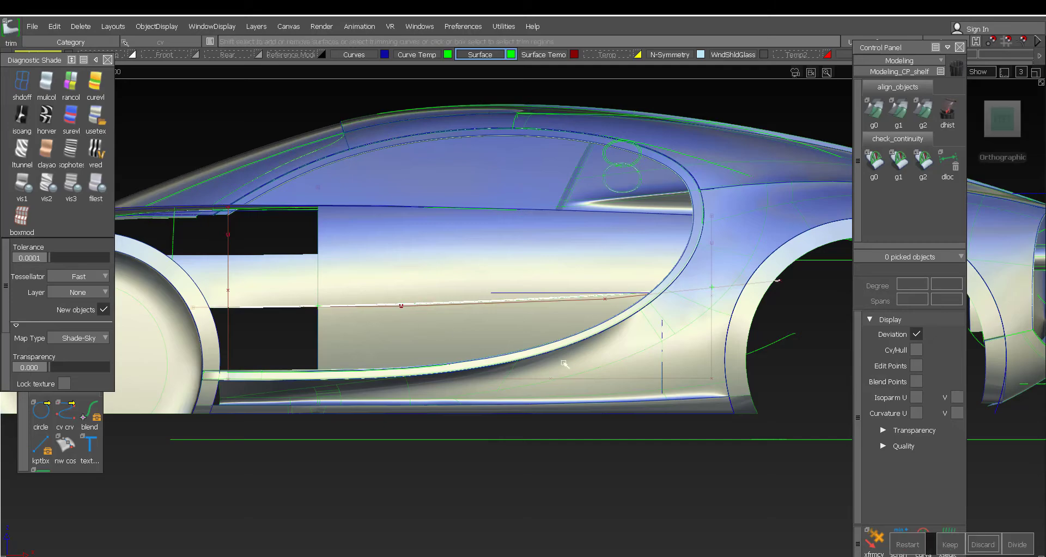
pyautogui.click(983, 548)
# - Try to create a Freeform Blend from the door's trimmed lower edge to the trim line below it
pyautogui.keyDown('alt'); pyautogui.keyDown('shift'); pyautogui.moveTo(430, 327); pyautogui.dragTo(329, 357); pyautogui.keyUp('shift'); pyautogui.keyUp('alt')
pyautogui.keyDown('ctrl'); pyautogui.keyDown('shift'); pyautogui.moveTo(329, 357); pyautogui.dragTo(320, 343, button='right'); pyautogui.keyUp('shift'); pyautogui.keyUp('ctrl')
pyautogui.click(314, 307)
pyautogui.keyDown('alt'); pyautogui.keyDown('shift'); pyautogui.moveTo(320, 343); pyautogui.dragTo(408, 278); pyautogui.keyUp('shift'); pyautogui.keyUp('alt')
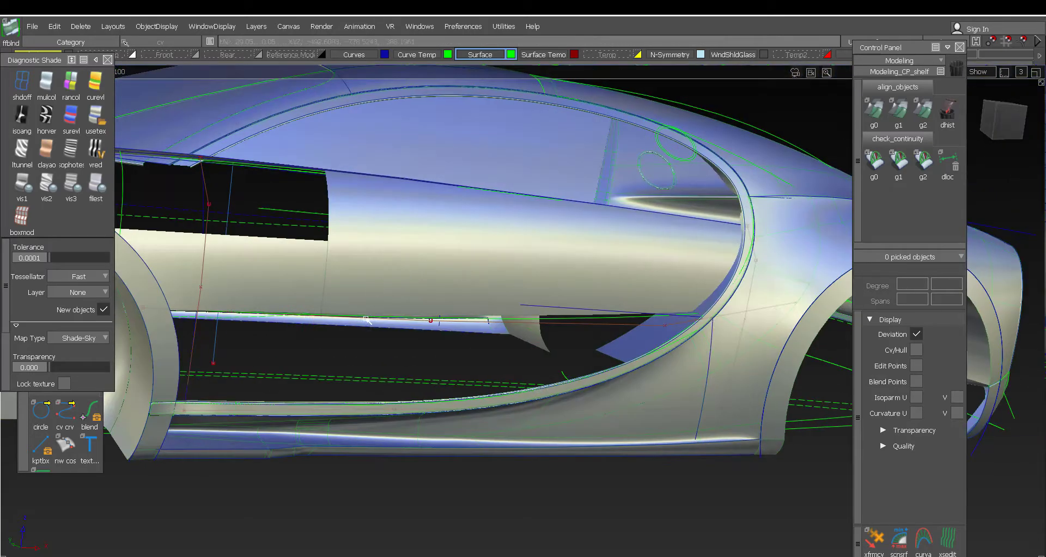
pyautogui.click(405, 319)
pyautogui.click(393, 381)
pyautogui.keyDown('alt'); pyautogui.keyDown('shift'); pyautogui.moveTo(393, 381); pyautogui.dragTo(401, 349); pyautogui.keyUp('shift'); pyautogui.keyUp('alt')
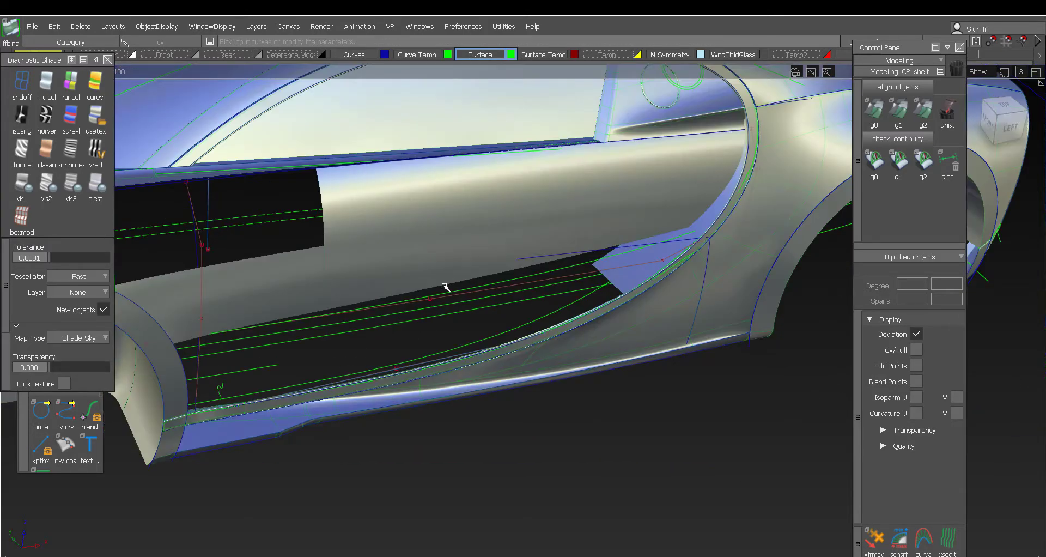
pyautogui.click(496, 346)
pyautogui.click(501, 434)
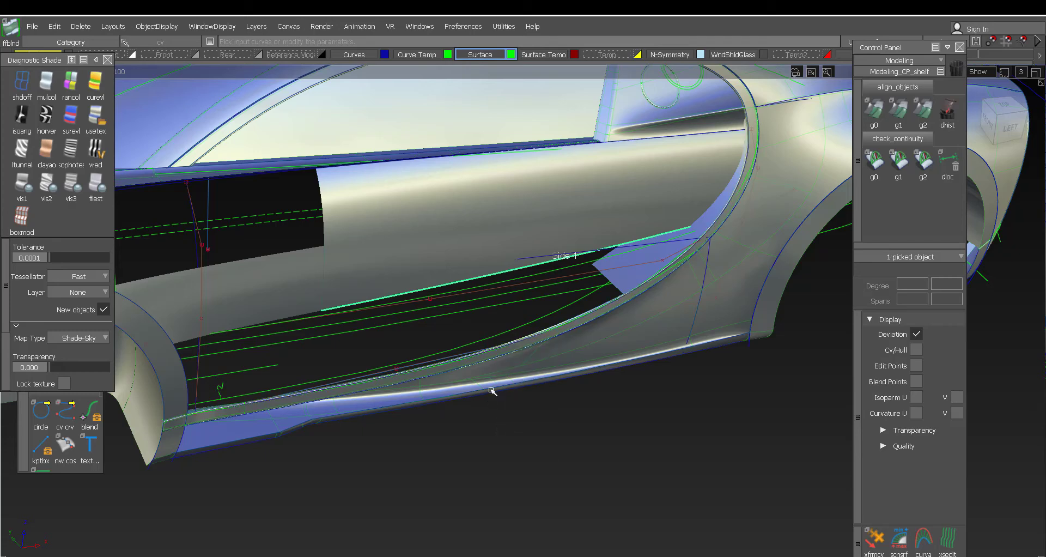
pyautogui.click(785, 191)
pyautogui.moveTo(751, 139); pyautogui.dragTo(751, 141)
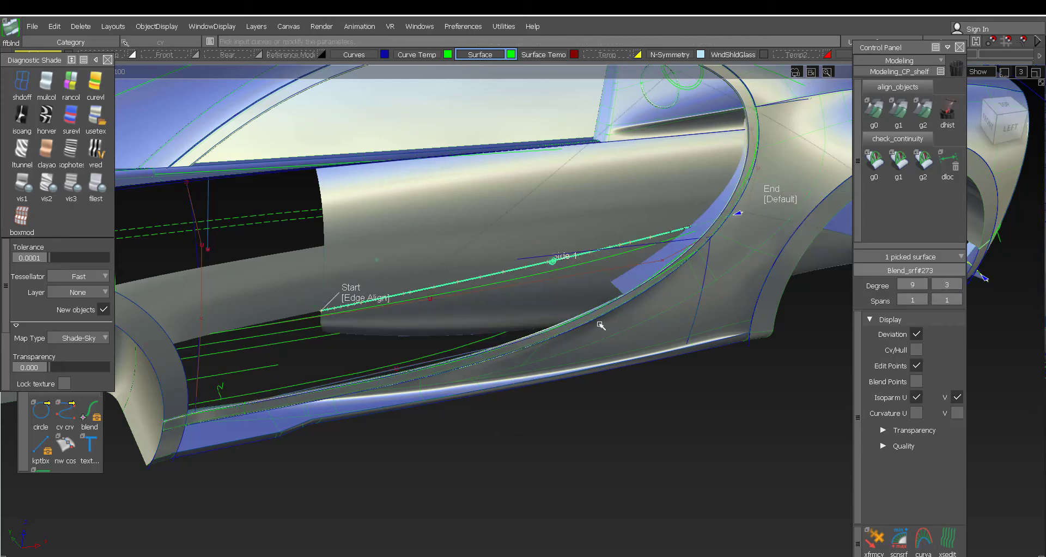
# - Create a Freeform Blend from the door's trimmed lower edge to curve#253 along the lower trim, with the Start set to Default
pyautogui.click(7, 32)
pyautogui.click(495, 347)
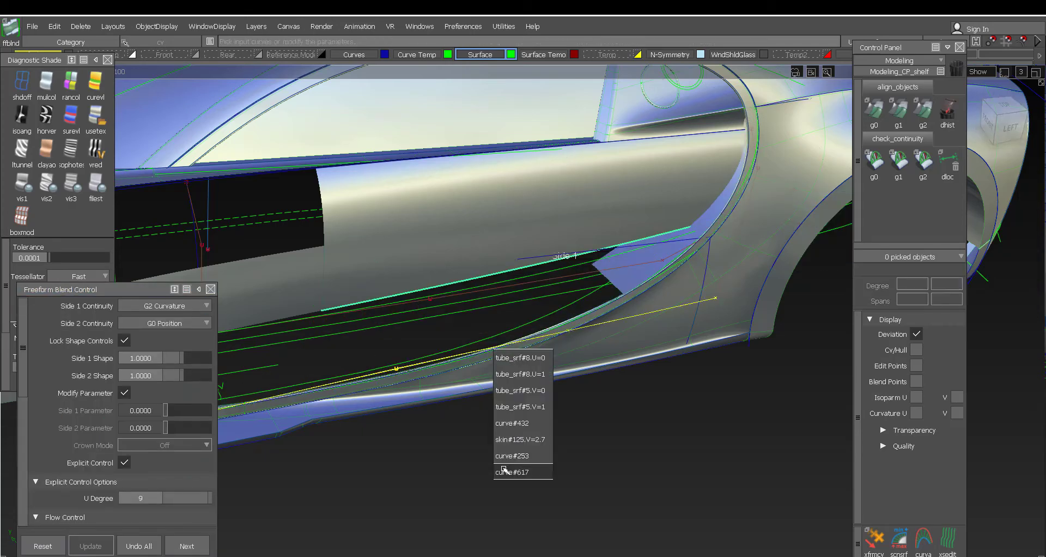
pyautogui.click(504, 459)
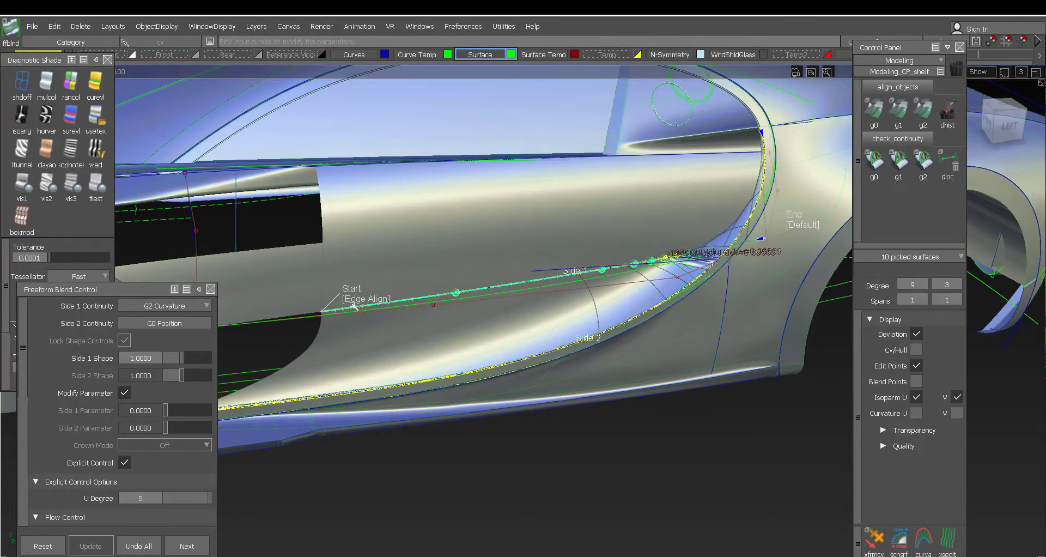
pyautogui.moveTo(743, 243); pyautogui.dragTo(571, 365)
pyautogui.keyDown('alt'); pyautogui.keyDown('shift'); pyautogui.moveTo(572, 365); pyautogui.dragTo(471, 375, button='right'); pyautogui.keyUp('shift'); pyautogui.keyUp('alt')
pyautogui.keyDown('alt'); pyautogui.keyDown('shift'); pyautogui.moveTo(471, 376); pyautogui.dragTo(420, 312); pyautogui.keyUp('shift'); pyautogui.keyUp('alt')
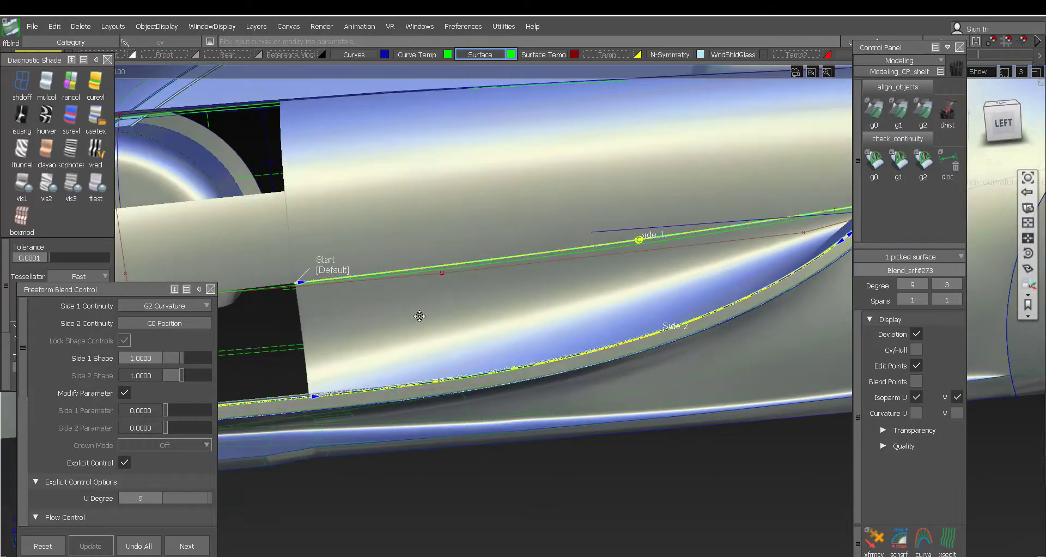
pyautogui.keyDown('alt'); pyautogui.keyDown('shift'); pyautogui.moveTo(420, 313); pyautogui.dragTo(456, 271, button='middle'); pyautogui.keyUp('shift'); pyautogui.keyUp('alt')
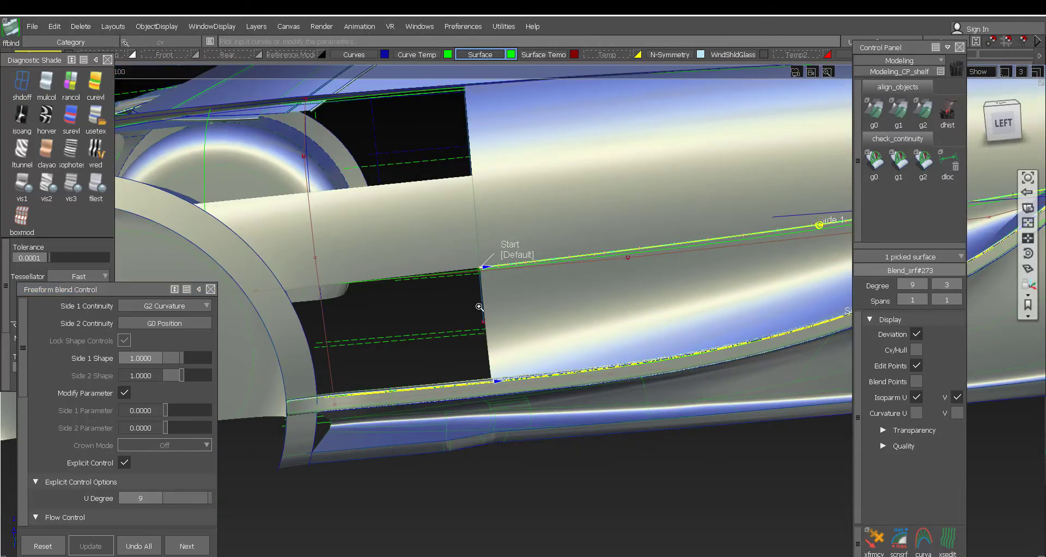
# - Try to continue Side 1 of the lower door blend across the front surface's trimmed lower edge
pyautogui.keyDown('alt'); pyautogui.keyDown('shift'); pyautogui.moveTo(479, 299); pyautogui.dragTo(475, 365, button='right'); pyautogui.keyUp('shift'); pyautogui.keyUp('alt')
pyautogui.click(474, 365)
pyautogui.keyDown('shift'); pyautogui.click(474, 365); pyautogui.keyUp('shift')
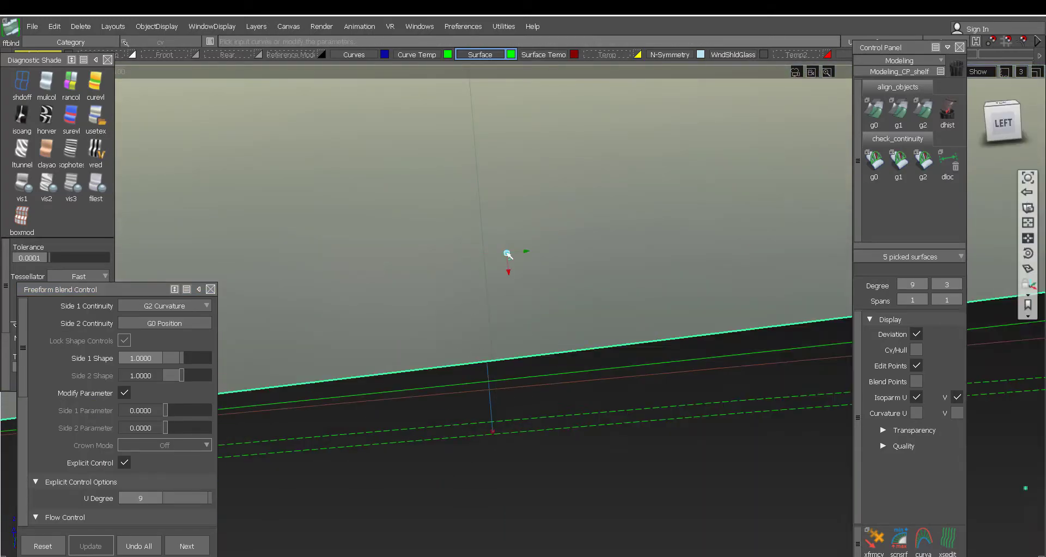
pyautogui.keyDown('alt'); pyautogui.keyDown('shift'); pyautogui.moveTo(509, 252); pyautogui.dragTo(515, 341, button='right'); pyautogui.keyUp('shift'); pyautogui.keyUp('alt')
pyautogui.keyDown('alt'); pyautogui.keyDown('shift'); pyautogui.moveTo(516, 341); pyautogui.dragTo(521, 348); pyautogui.keyUp('shift'); pyautogui.keyUp('alt')
pyautogui.keyDown('alt'); pyautogui.keyDown('shift'); pyautogui.moveTo(520, 347); pyautogui.dragTo(502, 276, button='right'); pyautogui.keyUp('shift'); pyautogui.keyUp('alt')
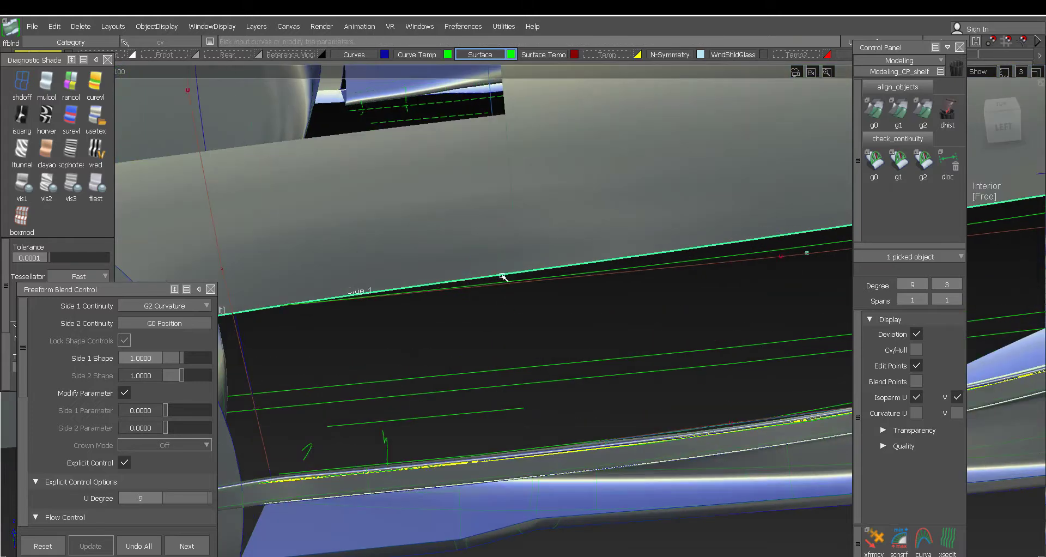
pyautogui.keyDown('shift'); pyautogui.click(503, 276); pyautogui.keyUp('shift')
# - Create a second Freeform Blend from the front surface's lower edge to the lower trim curve, and change its End setting
pyautogui.click(539, 519)
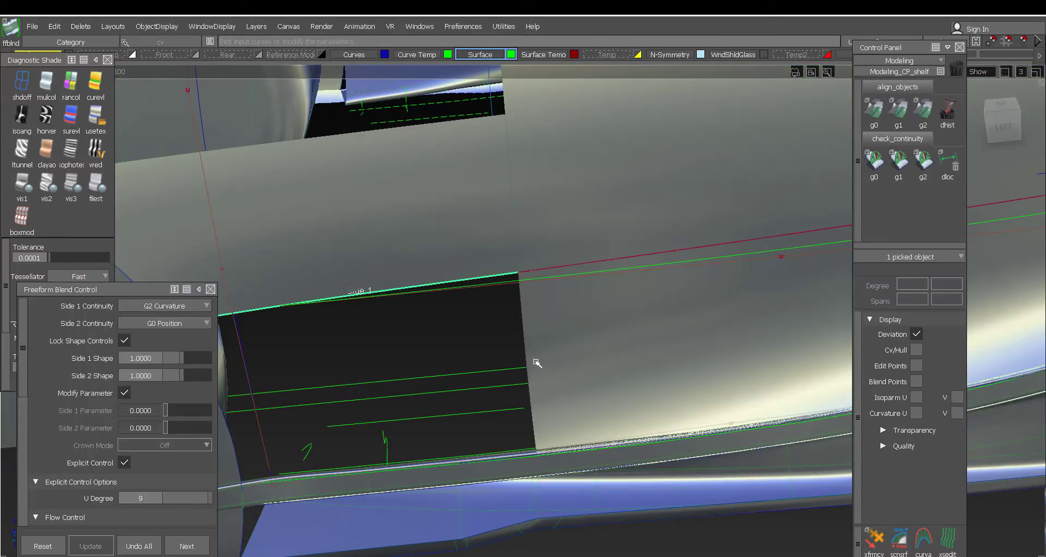
pyautogui.click(555, 252)
pyautogui.keyDown('alt'); pyautogui.keyDown('shift'); pyautogui.moveTo(504, 283); pyautogui.dragTo(565, 250, button='middle'); pyautogui.keyUp('shift'); pyautogui.keyUp('alt')
pyautogui.click(265, 271)
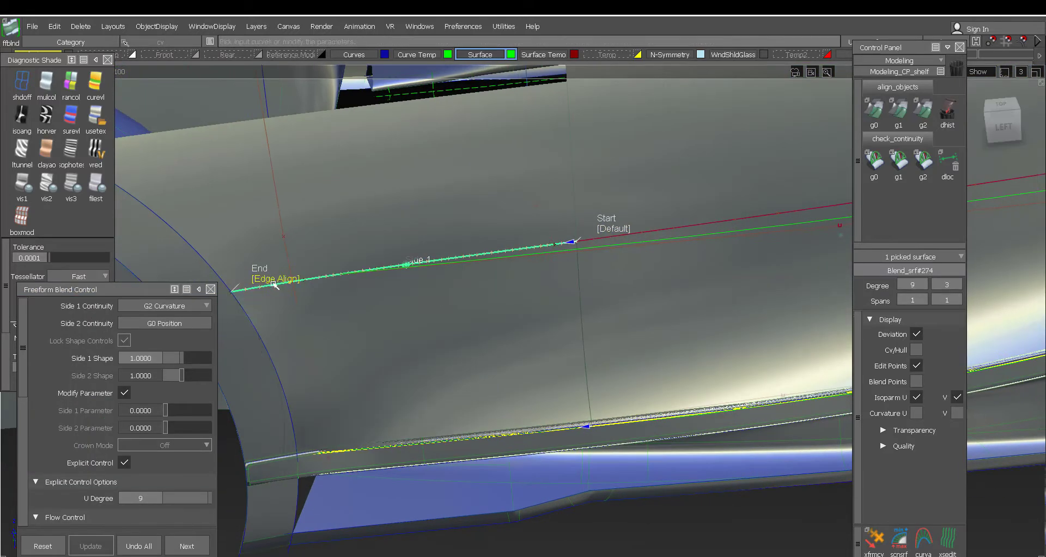
# - Examine the highlights and continuity across the two new lower blends from several angles, including with the shading off
pyautogui.keyDown('alt'); pyautogui.keyDown('shift'); pyautogui.moveTo(515, 422); pyautogui.dragTo(519, 394); pyautogui.keyUp('shift'); pyautogui.keyUp('alt')
pyautogui.keyDown('ctrl'); pyautogui.keyDown('shift'); pyautogui.moveTo(522, 288); pyautogui.dragTo(613, 271, button='right'); pyautogui.keyUp('shift'); pyautogui.keyUp('ctrl')
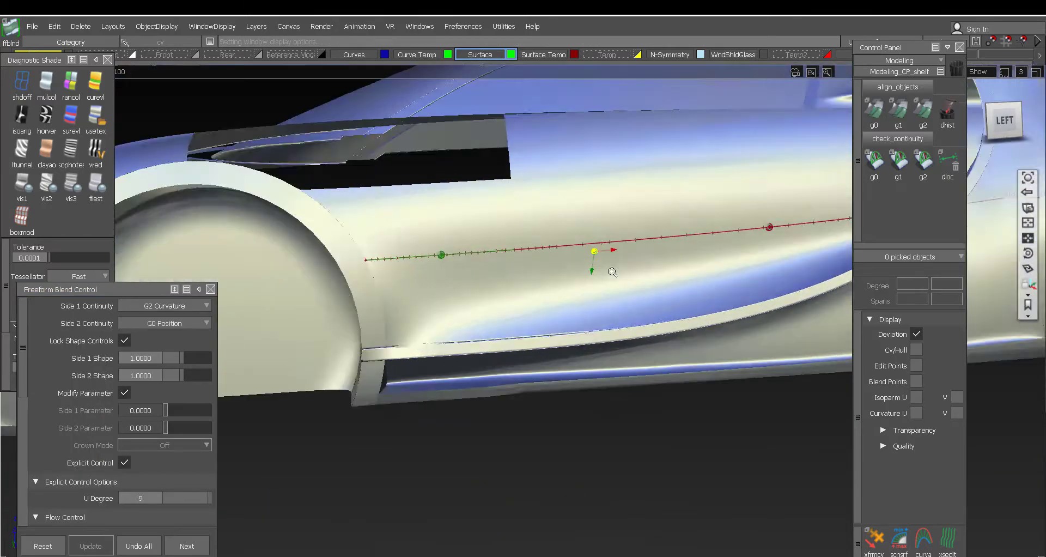
pyautogui.keyDown('alt'); pyautogui.keyDown('shift'); pyautogui.moveTo(612, 272); pyautogui.dragTo(588, 301); pyautogui.keyUp('shift'); pyautogui.keyUp('alt')
pyautogui.keyDown('alt'); pyautogui.keyDown('shift'); pyautogui.moveTo(588, 301); pyautogui.dragTo(489, 328, button='middle'); pyautogui.keyUp('shift'); pyautogui.keyUp('alt')
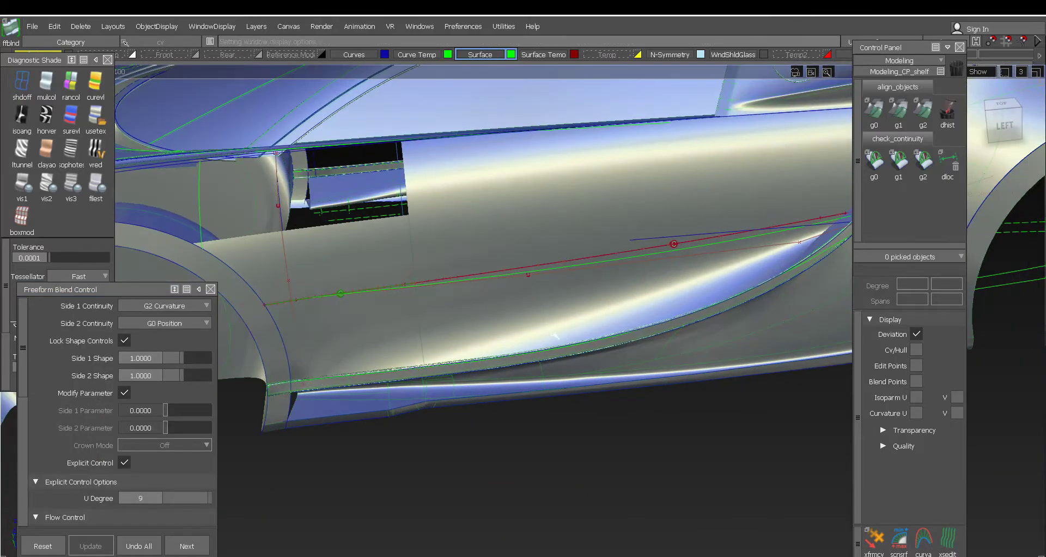
pyautogui.keyDown('alt'); pyautogui.keyDown('shift'); pyautogui.moveTo(555, 336); pyautogui.dragTo(583, 297); pyautogui.keyUp('shift'); pyautogui.keyUp('alt')
pyautogui.keyDown('ctrl'); pyautogui.keyDown('shift'); pyautogui.click(506, 335); pyautogui.keyUp('shift'); pyautogui.keyUp('ctrl')
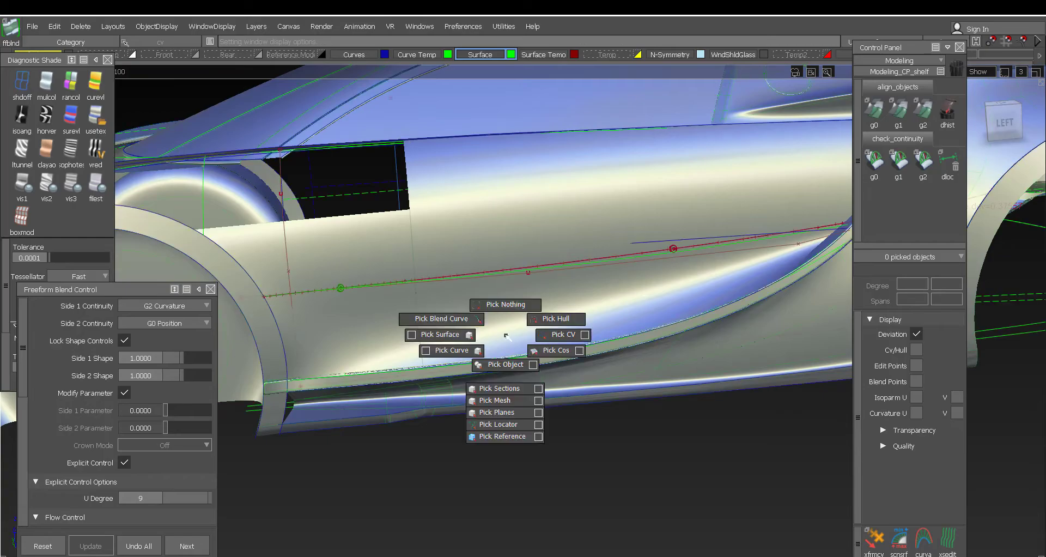
pyautogui.keyDown('ctrl'); pyautogui.keyDown('shift'); pyautogui.moveTo(505, 335); pyautogui.dragTo(563, 335); pyautogui.keyUp('shift'); pyautogui.keyUp('ctrl')
pyautogui.keyDown('alt'); pyautogui.keyDown('shift'); pyautogui.moveTo(545, 349); pyautogui.dragTo(513, 397); pyautogui.keyUp('shift'); pyautogui.keyUp('alt')
pyautogui.keyDown('ctrl'); pyautogui.keyDown('shift'); pyautogui.moveTo(514, 397); pyautogui.dragTo(490, 368, button='right'); pyautogui.keyUp('shift'); pyautogui.keyUp('ctrl')
pyautogui.moveTo(490, 368)
pyautogui.keyDown('alt'); pyautogui.keyDown('shift'); pyautogui.mouseDown()
pyautogui.moveTo(514, 361)
pyautogui.moveTo(538, 303)
pyautogui.mouseUp(); pyautogui.keyUp('shift'); pyautogui.keyUp('alt')
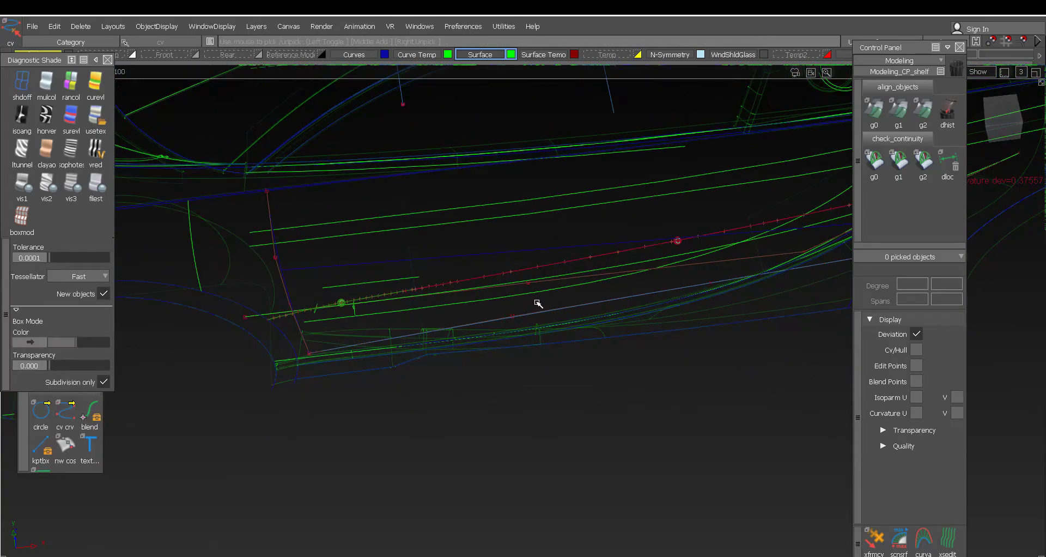
# - Try to adjust the rear end of the lower door blend with Query Edit, and undo the last change
pyautogui.click(527, 282)
pyautogui.keyDown('ctrl'); pyautogui.keyDown('shift'); pyautogui.moveTo(527, 288); pyautogui.dragTo(505, 263, button='right'); pyautogui.keyUp('shift'); pyautogui.keyUp('ctrl')
pyautogui.moveTo(512, 277)
pyautogui.keyDown('alt'); pyautogui.keyDown('shift'); pyautogui.mouseDown()
pyautogui.moveTo(448, 303)
pyautogui.moveTo(532, 299)
pyautogui.moveTo(549, 256)
pyautogui.mouseUp(); pyautogui.keyUp('shift'); pyautogui.keyUp('alt')
pyautogui.click(502, 282)
pyautogui.keyDown('alt'); pyautogui.keyDown('shift'); pyautogui.moveTo(548, 256); pyautogui.dragTo(597, 154, button='right'); pyautogui.keyUp('shift'); pyautogui.keyUp('alt')
pyautogui.keyDown('alt'); pyautogui.keyDown('shift'); pyautogui.moveTo(597, 155); pyautogui.dragTo(620, 192); pyautogui.keyUp('shift'); pyautogui.keyUp('alt')
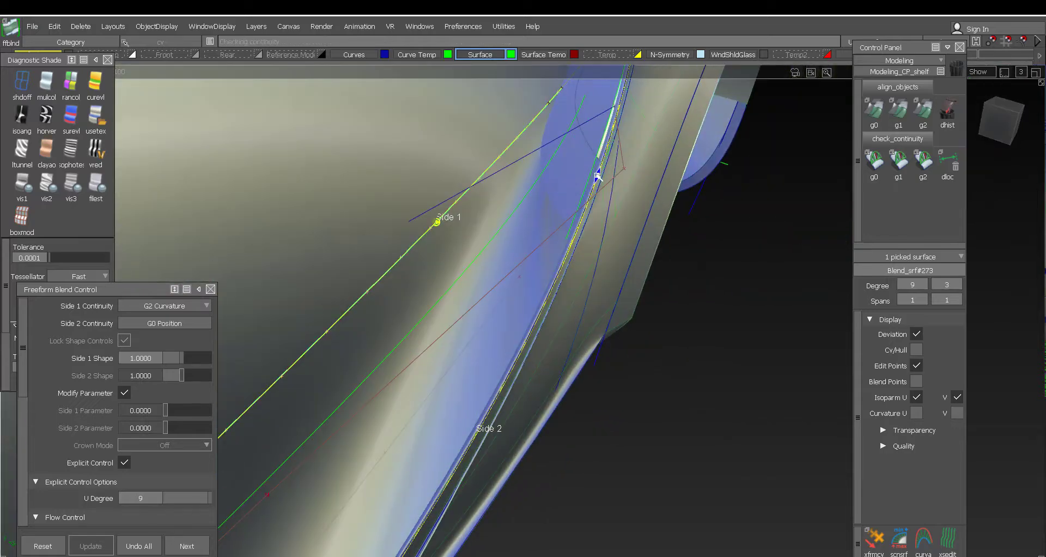
pyautogui.hotkey('ctrl', 'z')
# - Try a different Side 1 continuity on the lower door blend and set it back to G2 Curvature
pyautogui.keyDown('alt'); pyautogui.keyDown('shift'); pyautogui.moveTo(604, 207); pyautogui.dragTo(613, 228); pyautogui.keyUp('shift'); pyautogui.keyUp('alt')
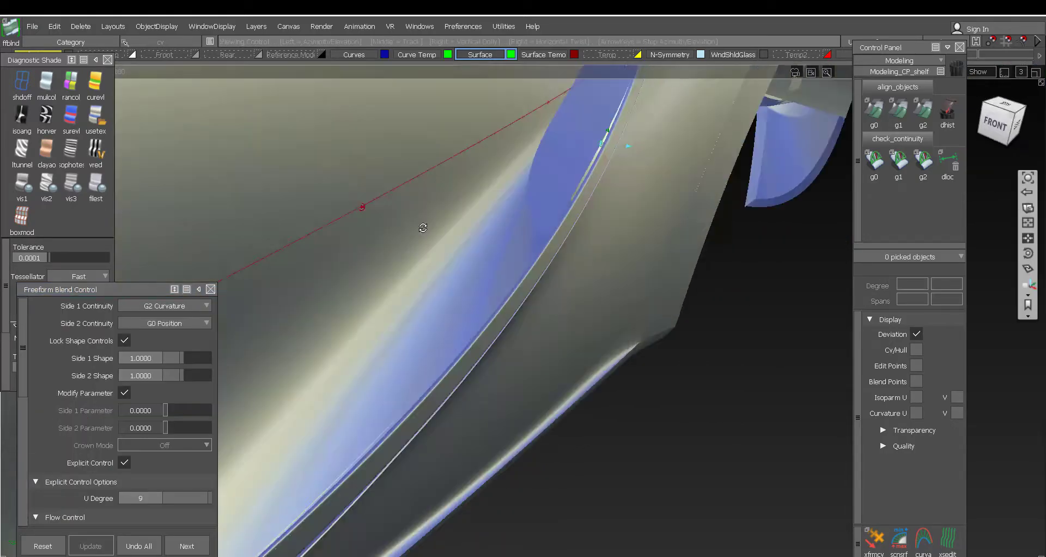
pyautogui.keyDown('alt'); pyautogui.keyDown('shift'); pyautogui.moveTo(613, 229); pyautogui.dragTo(566, 245, button='right'); pyautogui.keyUp('shift'); pyautogui.keyUp('alt')
pyautogui.keyDown('alt'); pyautogui.keyDown('shift'); pyautogui.moveTo(566, 246); pyautogui.dragTo(288, 287); pyautogui.keyUp('shift'); pyautogui.keyUp('alt')
pyautogui.keyDown('alt'); pyautogui.keyDown('shift'); pyautogui.moveTo(455, 245); pyautogui.dragTo(535, 254, button='middle'); pyautogui.keyUp('shift'); pyautogui.keyUp('alt')
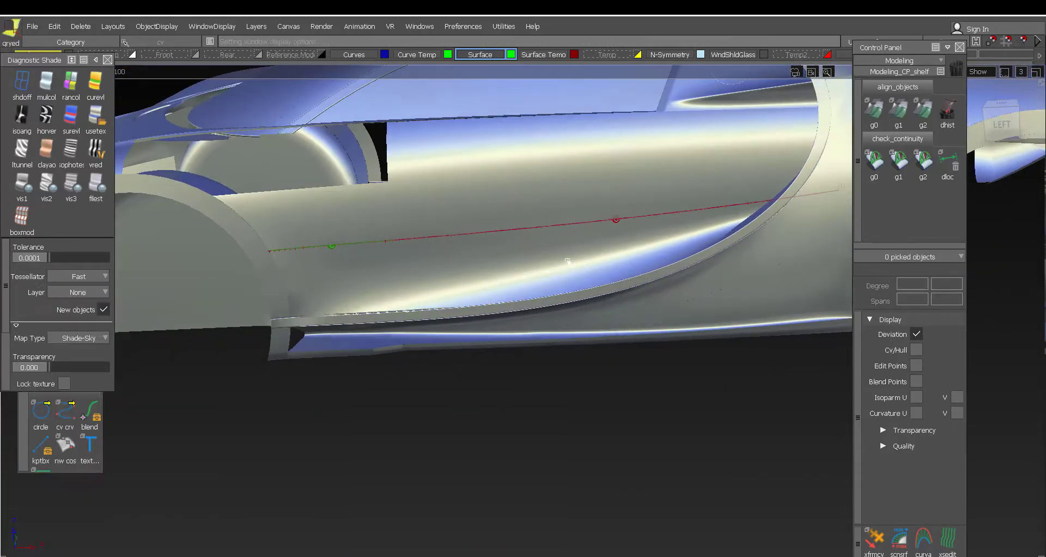
pyautogui.click(164, 305)
pyautogui.click(185, 357)
pyautogui.click(155, 308)
pyautogui.click(170, 352)
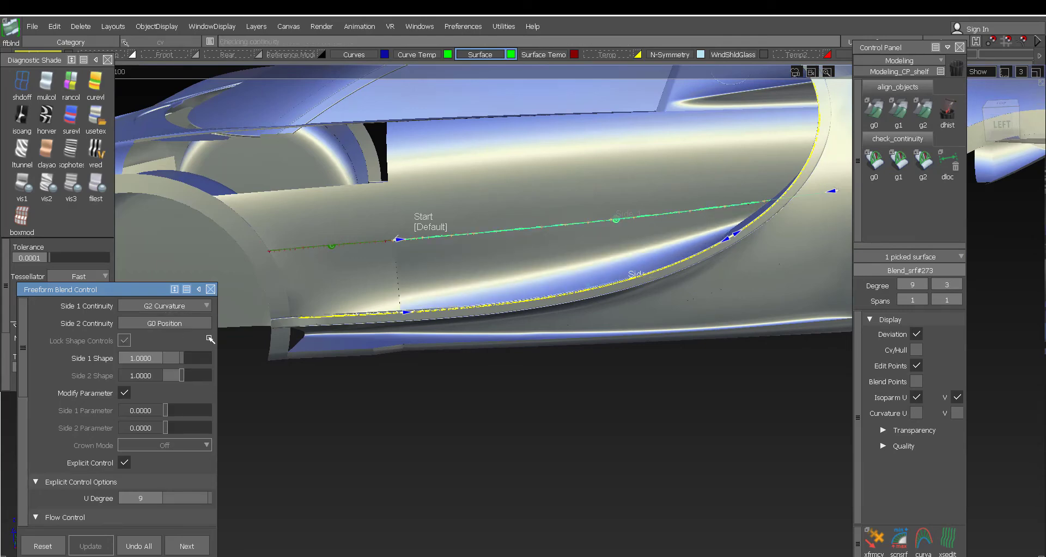
# - Set the front lower blend's End to Connect Ends and pull its end handle back from the wheel arch
pyautogui.click(338, 324)
pyautogui.scroll(4, 302, 298)
pyautogui.click(277, 184)
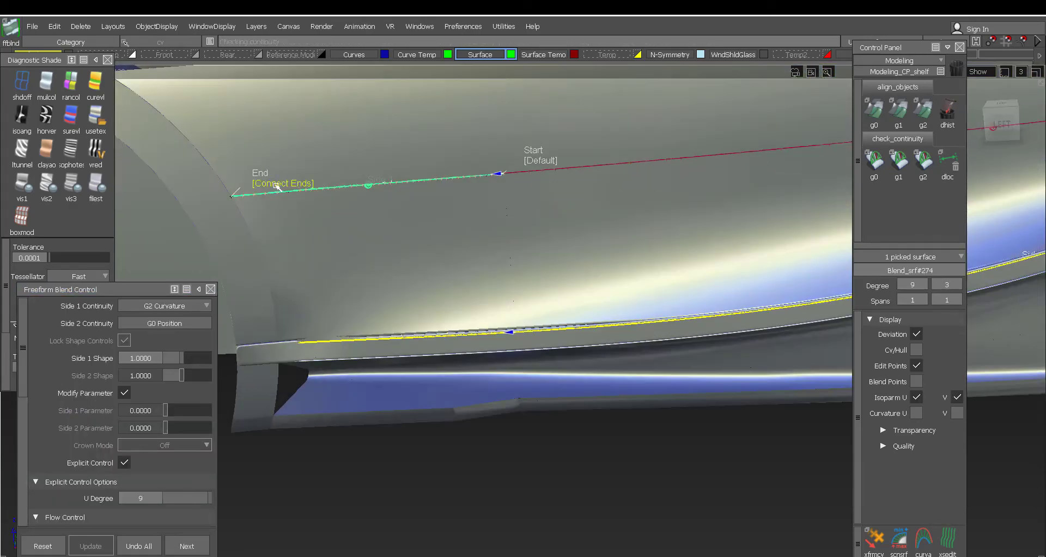
pyautogui.moveTo(284, 210); pyautogui.dragTo(304, 214)
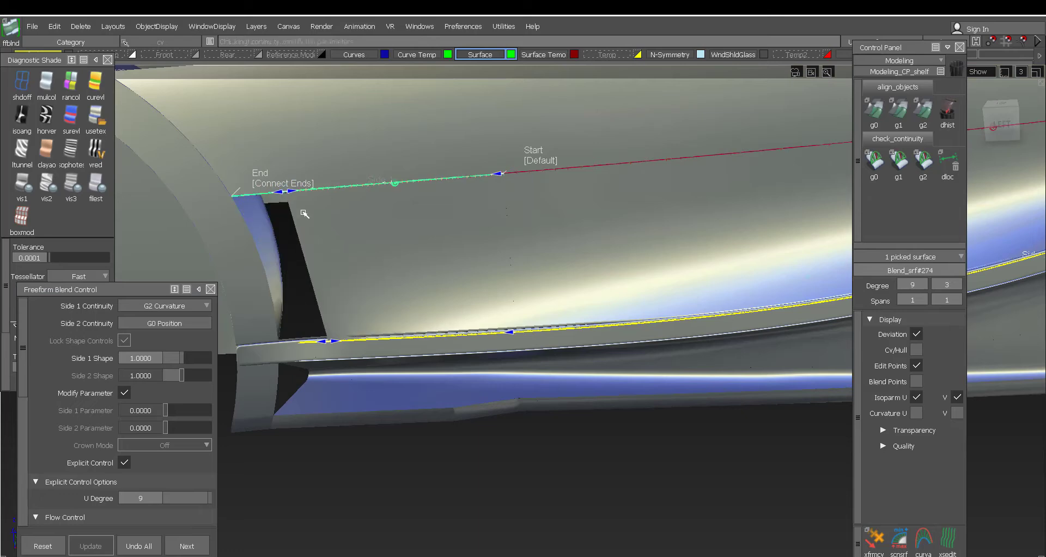
# - Set the U Degree of the lower door blend to 7 in its explicit control options
pyautogui.scroll(-5, 485, 305)
pyautogui.click(621, 308)
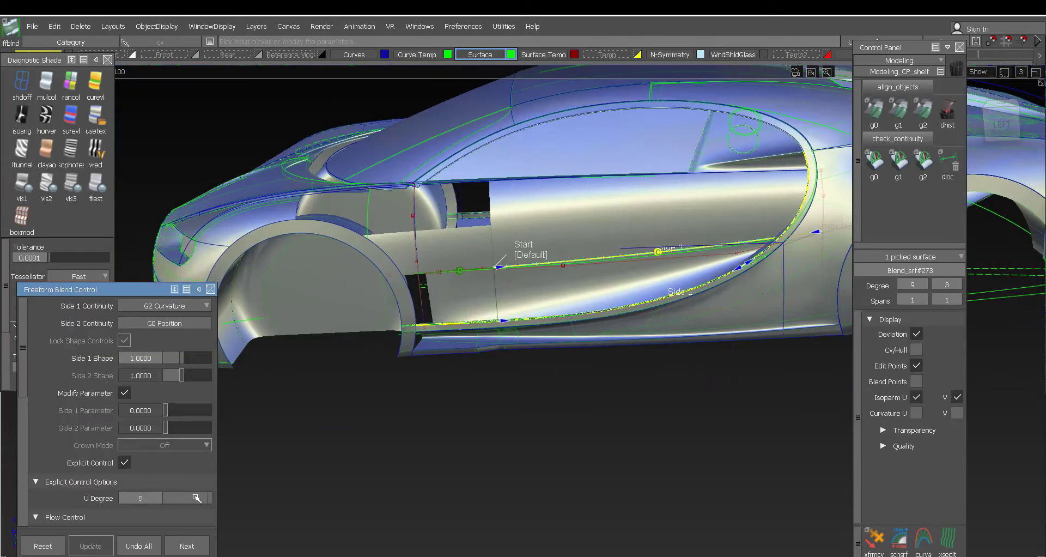
pyautogui.scroll(5, 741, 267)
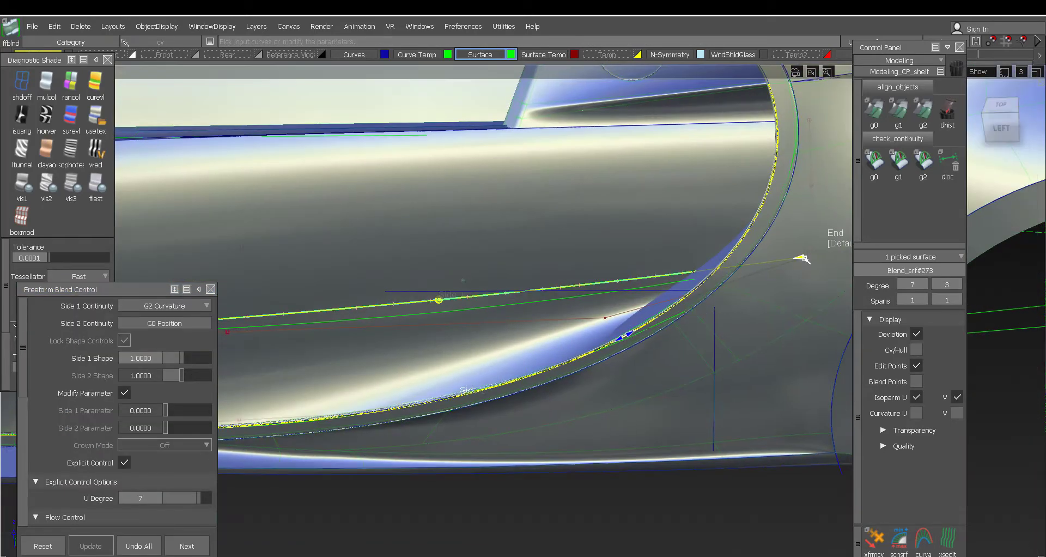
pyautogui.keyDown('alt'); pyautogui.keyDown('shift'); pyautogui.moveTo(726, 276); pyautogui.dragTo(715, 311, button='right'); pyautogui.keyUp('shift'); pyautogui.keyUp('alt')
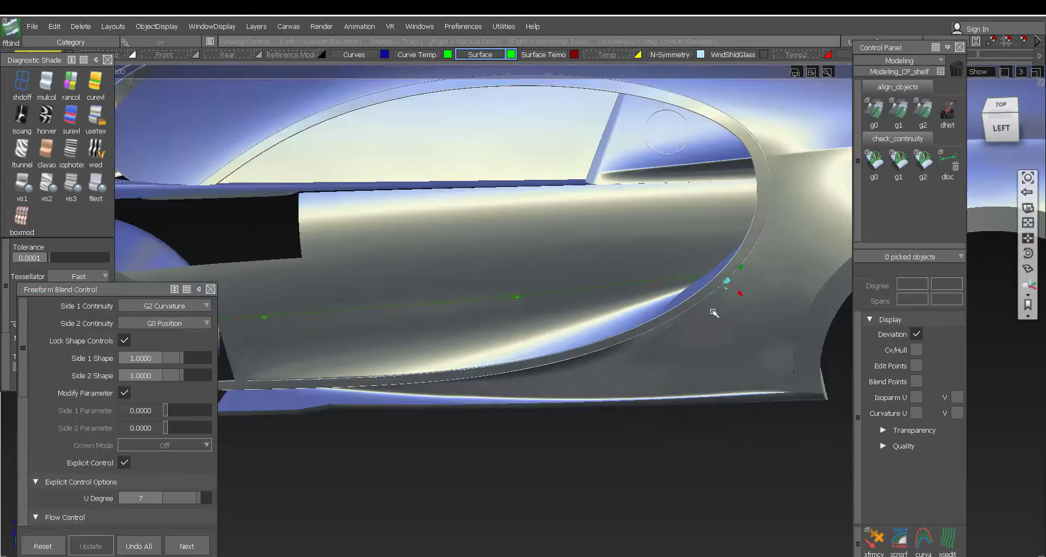
pyautogui.keyDown('alt'); pyautogui.keyDown('shift'); pyautogui.moveTo(714, 311); pyautogui.dragTo(625, 366); pyautogui.keyUp('shift'); pyautogui.keyUp('alt')
pyautogui.keyDown('alt'); pyautogui.keyDown('shift'); pyautogui.moveTo(625, 367); pyautogui.dragTo(559, 387, button='right'); pyautogui.keyUp('shift'); pyautogui.keyUp('alt')
pyautogui.moveTo(559, 387)
pyautogui.keyDown('alt'); pyautogui.keyDown('shift'); pyautogui.mouseDown()
pyautogui.moveTo(593, 381)
pyautogui.moveTo(555, 376)
pyautogui.mouseUp(); pyautogui.keyUp('shift'); pyautogui.keyUp('alt')
# - Adjust the front lower blend's end handle in the left view so its front edge runs nearly vertical
pyautogui.scroll(5, 457, 370)
pyautogui.click(459, 381)
pyautogui.click(1009, 122)
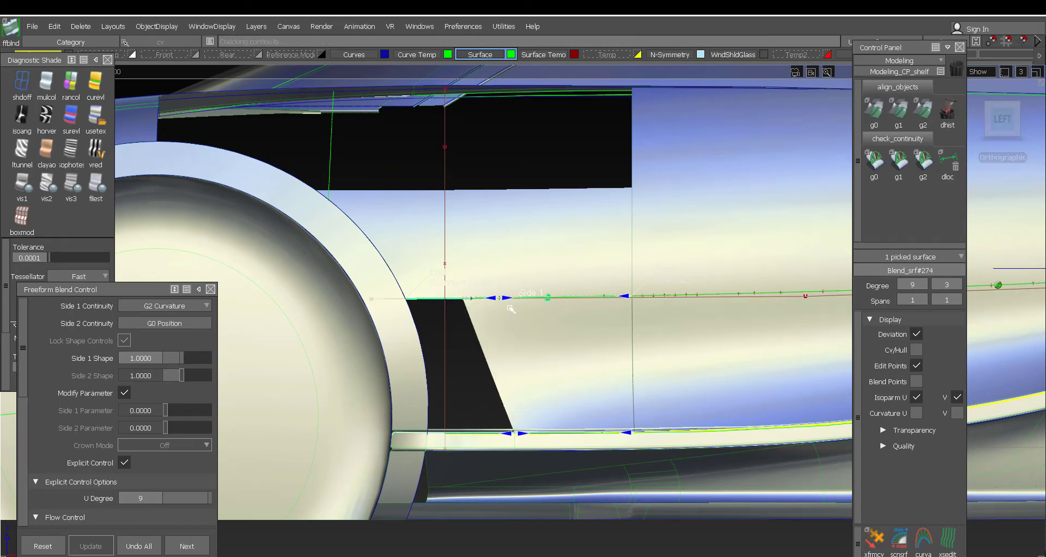
pyautogui.moveTo(510, 308); pyautogui.dragTo(513, 309)
# - Try a freeform blend from the front lower blend's front edge to the wheel arch edge skin#130
pyautogui.keyDown('ctrl'); pyautogui.keyDown('shift'); pyautogui.moveTo(499, 376); pyautogui.dragTo(513, 340); pyautogui.keyUp('shift'); pyautogui.keyUp('ctrl')
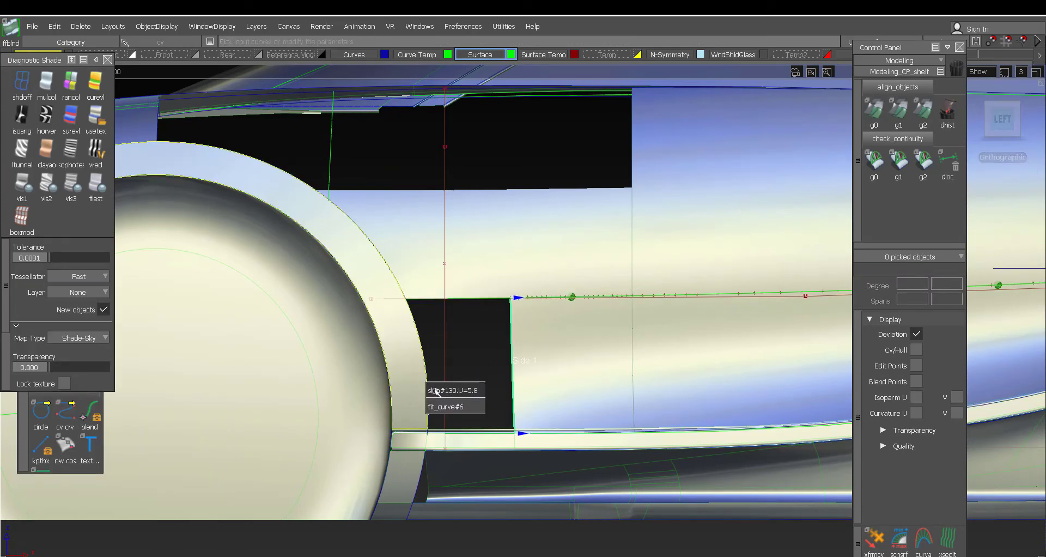
pyautogui.click(436, 390)
pyautogui.click(536, 282)
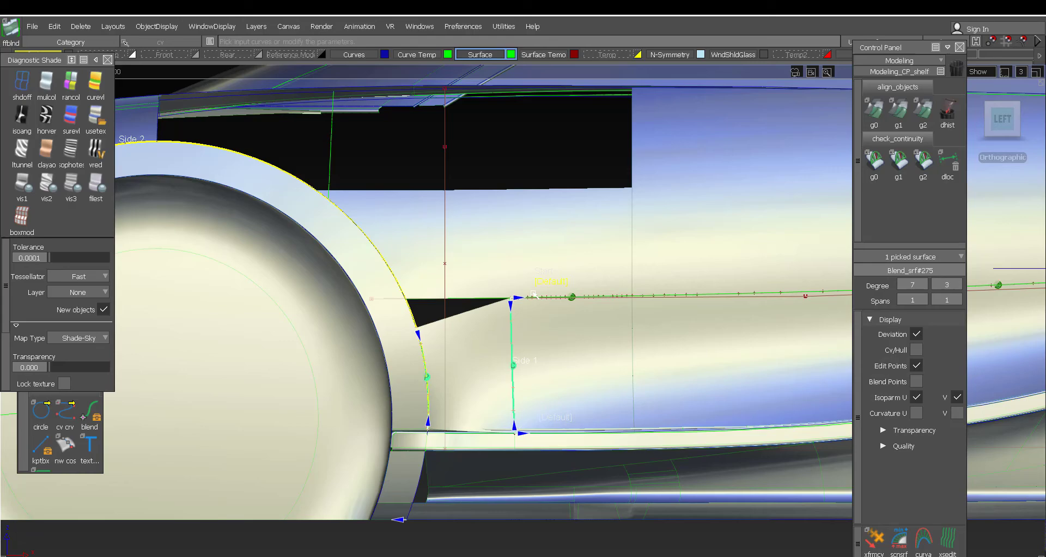
pyautogui.keyDown('alt'); pyautogui.keyDown('shift'); pyautogui.moveTo(542, 422); pyautogui.dragTo(554, 427); pyautogui.keyUp('shift'); pyautogui.keyUp('alt')
pyautogui.click(554, 427)
pyautogui.keyDown('alt'); pyautogui.keyDown('shift'); pyautogui.moveTo(550, 428); pyautogui.dragTo(468, 444, button='right'); pyautogui.keyUp('shift'); pyautogui.keyUp('alt')
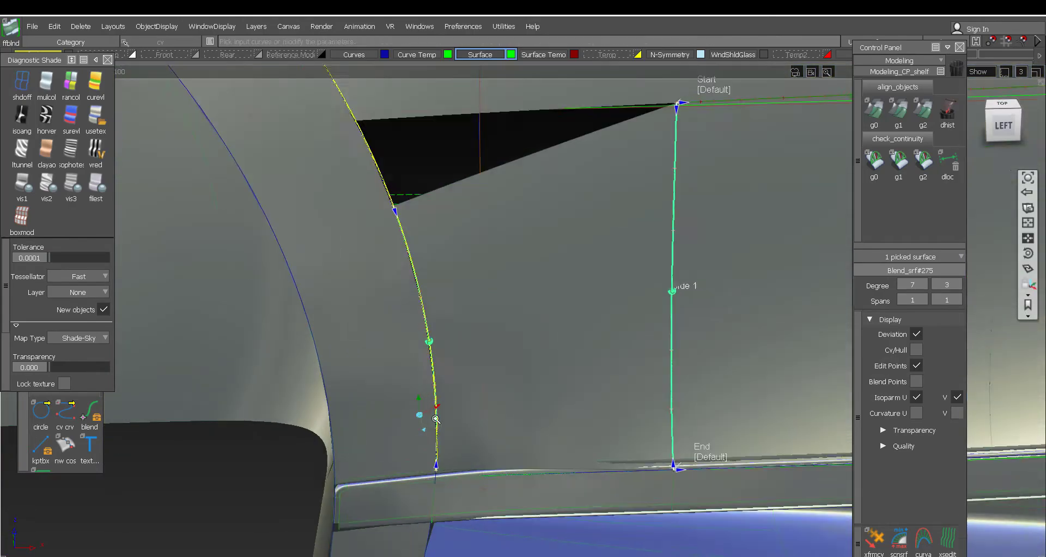
# - Untrim the wheel arch surface skin#130 where it meets the lower trim
pyautogui.keyDown('alt'); pyautogui.keyDown('shift'); pyautogui.moveTo(450, 458); pyautogui.dragTo(433, 474); pyautogui.keyUp('shift'); pyautogui.keyUp('alt')
pyautogui.keyDown('alt'); pyautogui.keyDown('shift'); pyautogui.moveTo(433, 474); pyautogui.dragTo(446, 436, button='right'); pyautogui.keyUp('shift'); pyautogui.keyUp('alt')
pyautogui.keyDown('ctrl'); pyautogui.keyDown('shift'); pyautogui.moveTo(446, 430); pyautogui.dragTo(460, 378); pyautogui.keyUp('shift'); pyautogui.keyUp('ctrl')
pyautogui.keyDown('alt'); pyautogui.keyDown('shift'); pyautogui.moveTo(420, 449); pyautogui.dragTo(436, 414, button='right'); pyautogui.keyUp('shift'); pyautogui.keyUp('alt')
pyautogui.keyDown('alt'); pyautogui.keyDown('shift'); pyautogui.moveTo(436, 414); pyautogui.dragTo(430, 305); pyautogui.keyUp('shift'); pyautogui.keyUp('alt')
pyautogui.click(493, 349)
pyautogui.keyDown('ctrl'); pyautogui.keyDown('shift'); pyautogui.moveTo(467, 347); pyautogui.dragTo(440, 331, button='middle'); pyautogui.keyUp('shift'); pyautogui.keyUp('ctrl')
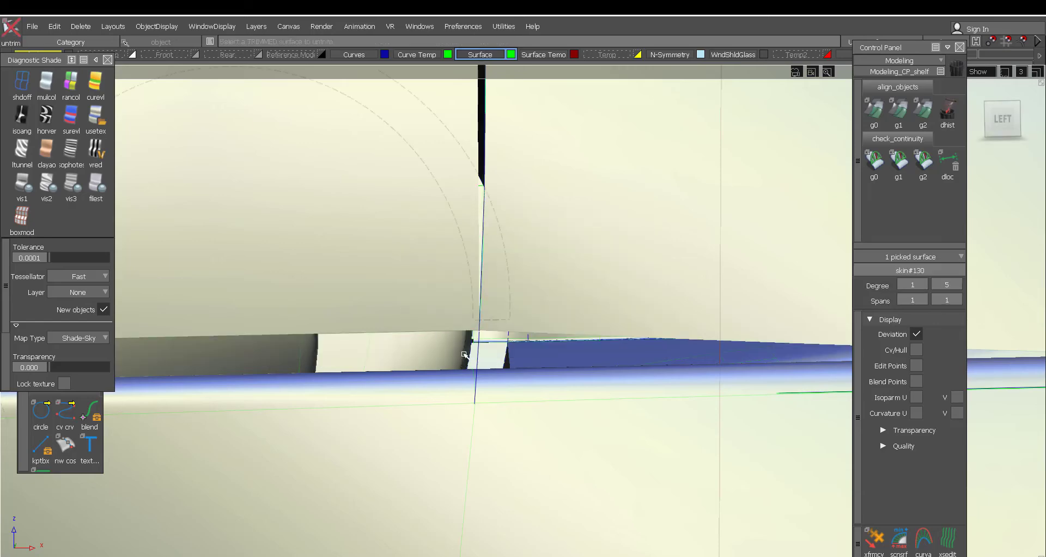
pyautogui.moveTo(464, 354)
pyautogui.keyDown('alt'); pyautogui.keyDown('shift'); pyautogui.mouseDown()
pyautogui.moveTo(467, 329)
pyautogui.moveTo(454, 352)
pyautogui.mouseUp(); pyautogui.keyUp('shift'); pyautogui.keyUp('alt')
pyautogui.click(478, 351)
pyautogui.keyDown('ctrl'); pyautogui.keyDown('shift'); pyautogui.moveTo(471, 353); pyautogui.dragTo(427, 352, button='middle'); pyautogui.keyUp('shift'); pyautogui.keyUp('ctrl')
pyautogui.click(455, 330)
# - Inspect the wheel arch blend's lower end at the trim and delete that blend
pyautogui.keyDown('alt'); pyautogui.keyDown('shift'); pyautogui.moveTo(468, 330); pyautogui.dragTo(534, 334); pyautogui.keyUp('shift'); pyautogui.keyUp('alt')
pyautogui.keyDown('alt'); pyautogui.keyDown('shift'); pyautogui.moveTo(536, 335); pyautogui.dragTo(490, 333, button='right'); pyautogui.keyUp('shift'); pyautogui.keyUp('alt')
pyautogui.click(437, 288)
pyautogui.click(432, 294)
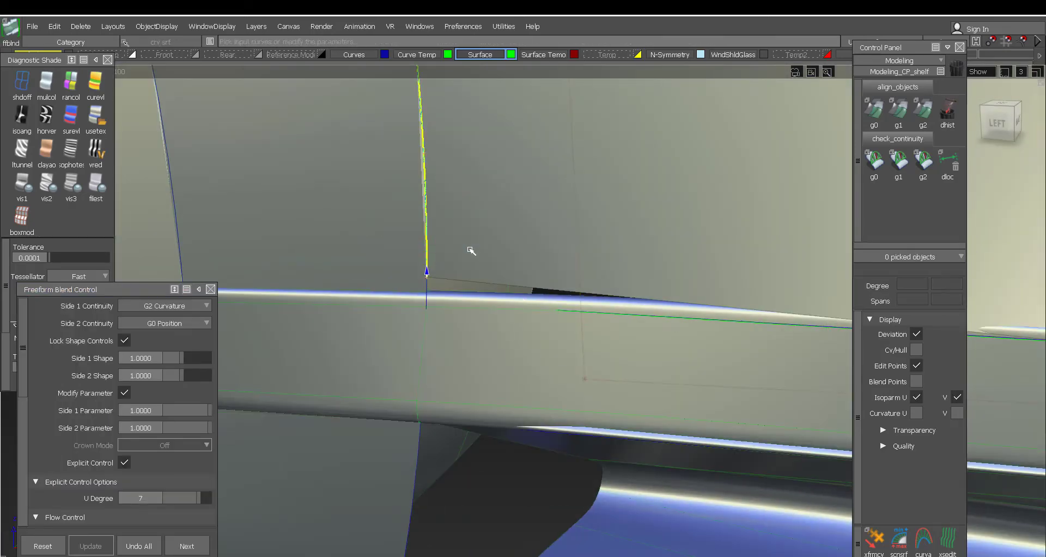
pyautogui.keyDown('alt'); pyautogui.keyDown('shift'); pyautogui.moveTo(505, 236); pyautogui.dragTo(521, 273, button='right'); pyautogui.keyUp('shift'); pyautogui.keyUp('alt')
pyautogui.keyDown('alt'); pyautogui.keyDown('shift'); pyautogui.moveTo(521, 272); pyautogui.dragTo(518, 359, button='middle'); pyautogui.keyUp('shift'); pyautogui.keyUp('alt')
pyautogui.click(499, 231)
pyautogui.press('Delete')
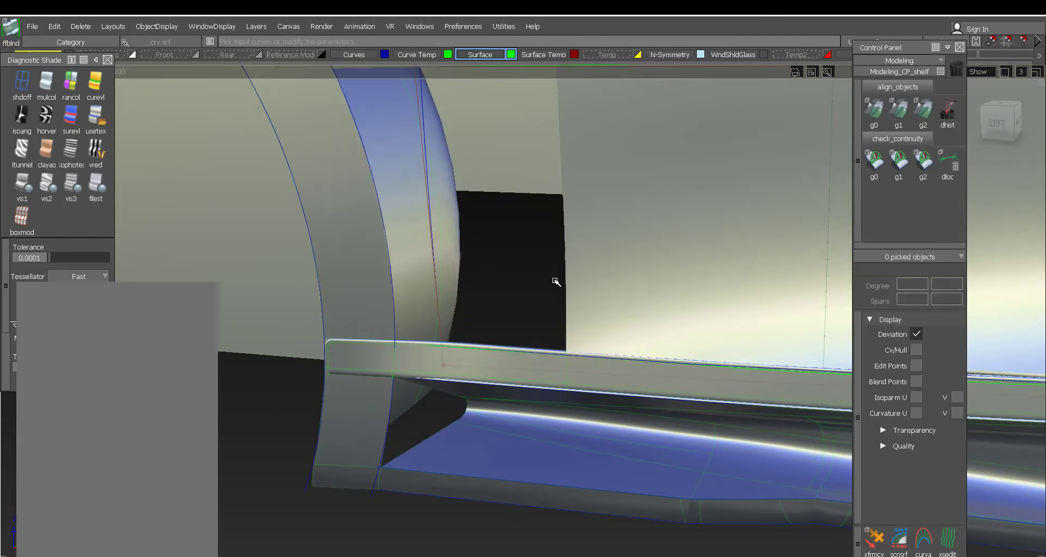
# - Create a freeform blend from the front lower blend's front edge to the wheel arch edge, pulling its start handle down from the upper edge
pyautogui.click(567, 258)
pyautogui.click(423, 300)
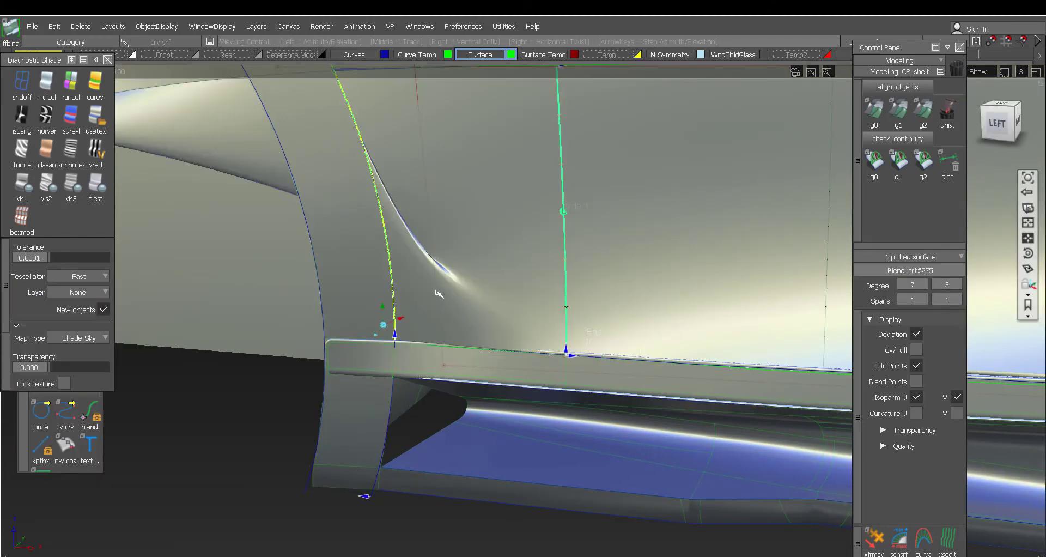
pyautogui.keyDown('alt'); pyautogui.keyDown('shift'); pyautogui.moveTo(521, 188); pyautogui.dragTo(530, 207, button='right'); pyautogui.keyUp('shift'); pyautogui.keyUp('alt')
pyautogui.keyDown('alt'); pyautogui.keyDown('shift'); pyautogui.moveTo(529, 207); pyautogui.dragTo(541, 280, button='middle'); pyautogui.keyUp('shift'); pyautogui.keyUp('alt')
pyautogui.click(584, 196)
pyautogui.click(585, 197)
pyautogui.click(585, 196)
pyautogui.moveTo(549, 216); pyautogui.dragTo(544, 267)
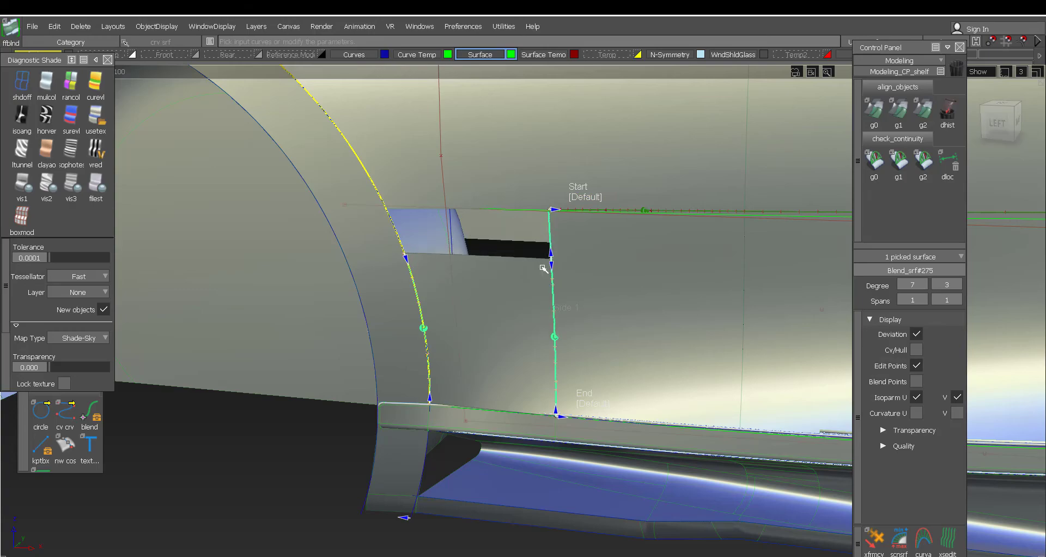
# - Fill the gap above the wheel arch blend with a Square surface bounded by the surrounding blends, upper panel and wheel arch edge
pyautogui.keyDown('ctrl'); pyautogui.keyDown('shift'); pyautogui.moveTo(544, 267); pyautogui.dragTo(527, 254, button='right'); pyautogui.keyUp('shift'); pyautogui.keyUp('ctrl')
pyautogui.click(526, 255)
pyautogui.click(550, 234)
pyautogui.click(417, 209)
pyautogui.click(394, 225)
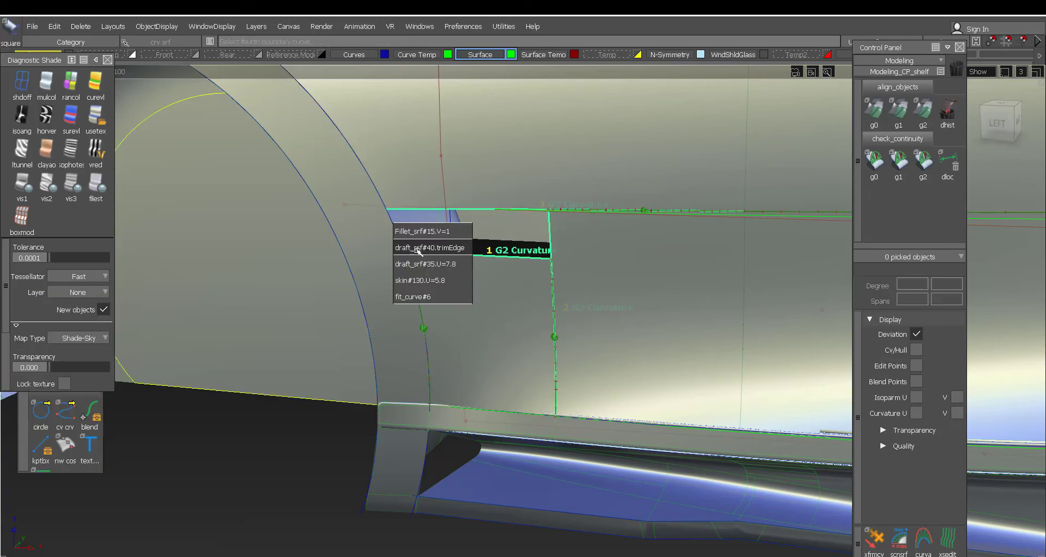
pyautogui.click(421, 288)
pyautogui.keyDown('alt'); pyautogui.keyDown('shift'); pyautogui.moveTo(483, 231); pyautogui.dragTo(577, 260); pyautogui.keyUp('shift'); pyautogui.keyUp('alt')
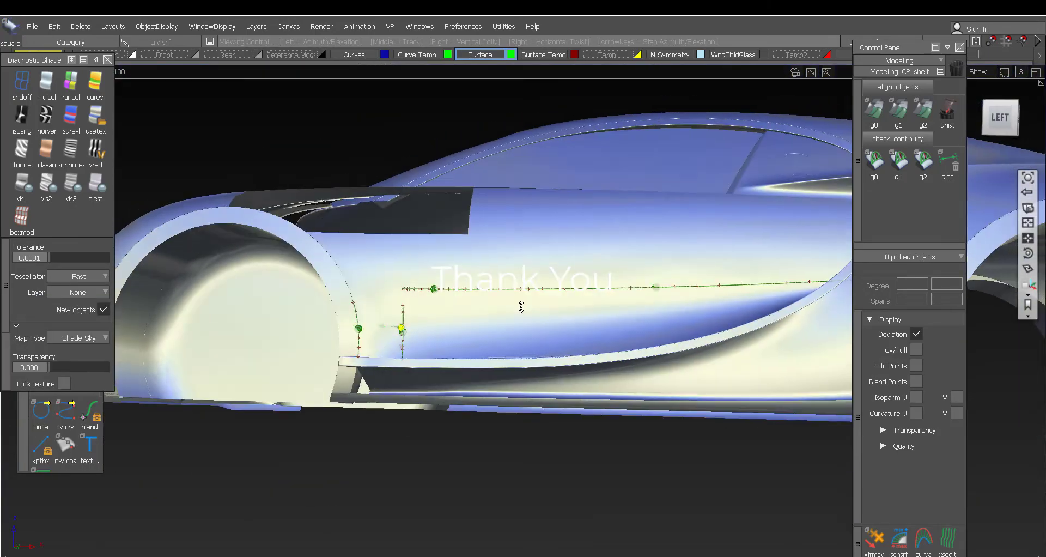